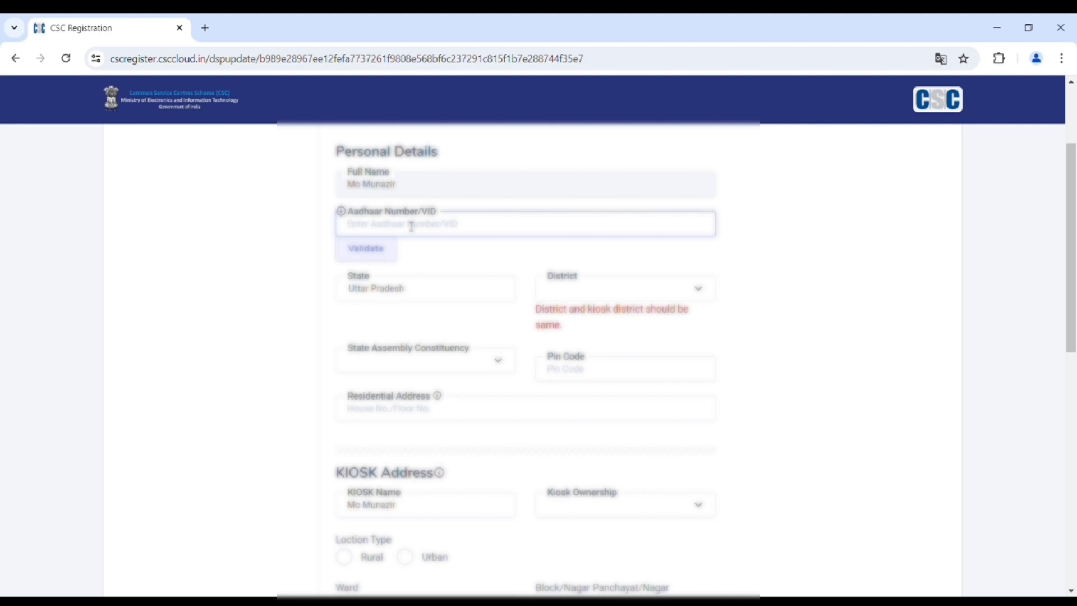
- Validate the entered Aadhaar number, then set District to Bareilly and constituency to Nawabganj
{"action": "type", "text": "XX"}
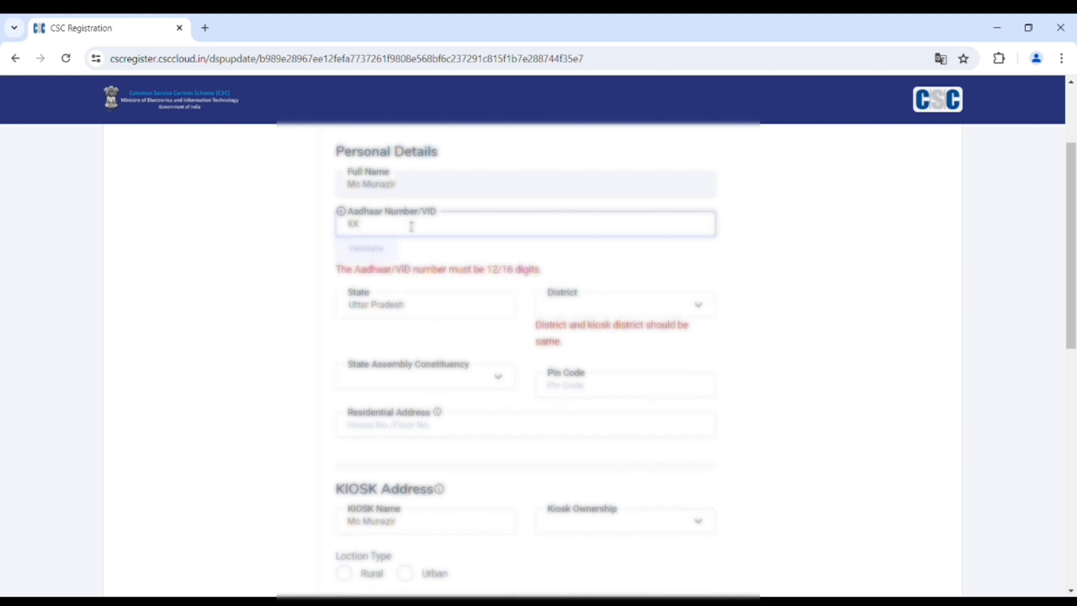
{"action": "type", "text": "XXXXXX1333"}
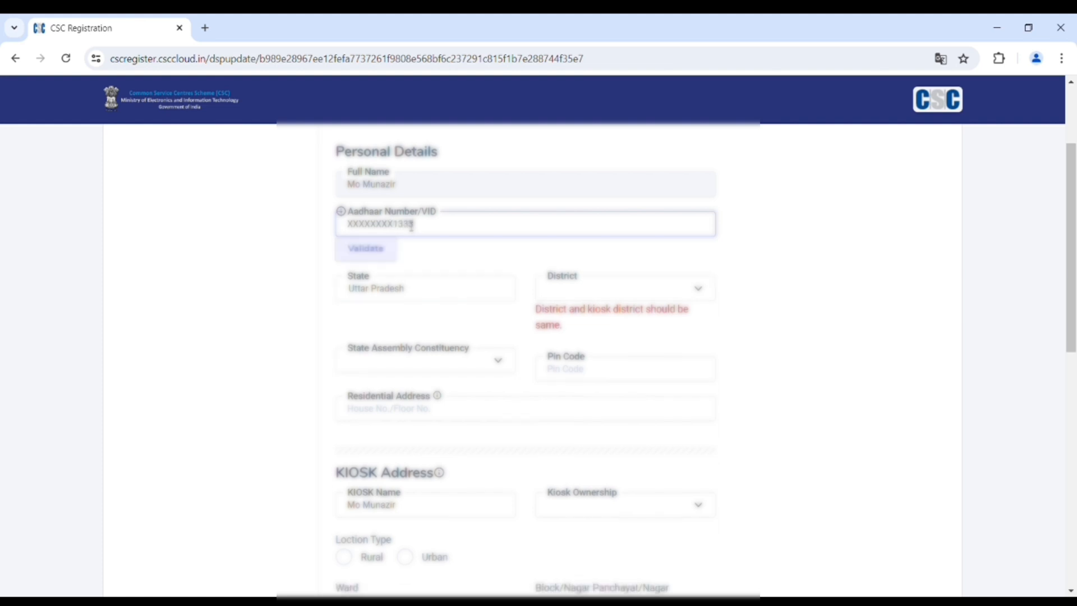
{"action": "left_click", "coordinate": [384, 259]}
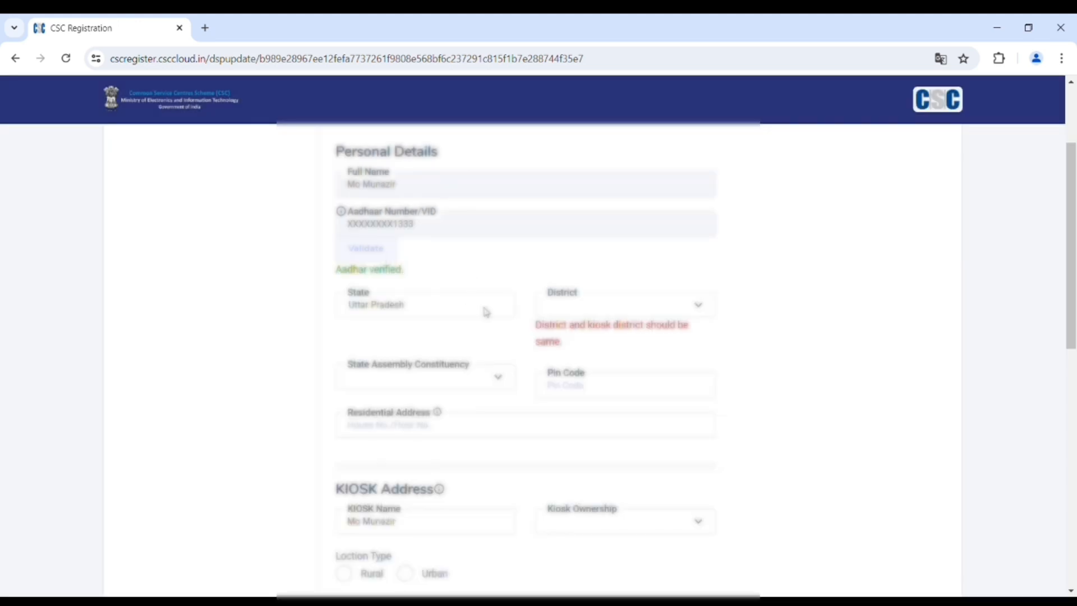
{"action": "left_click", "coordinate": [594, 315]}
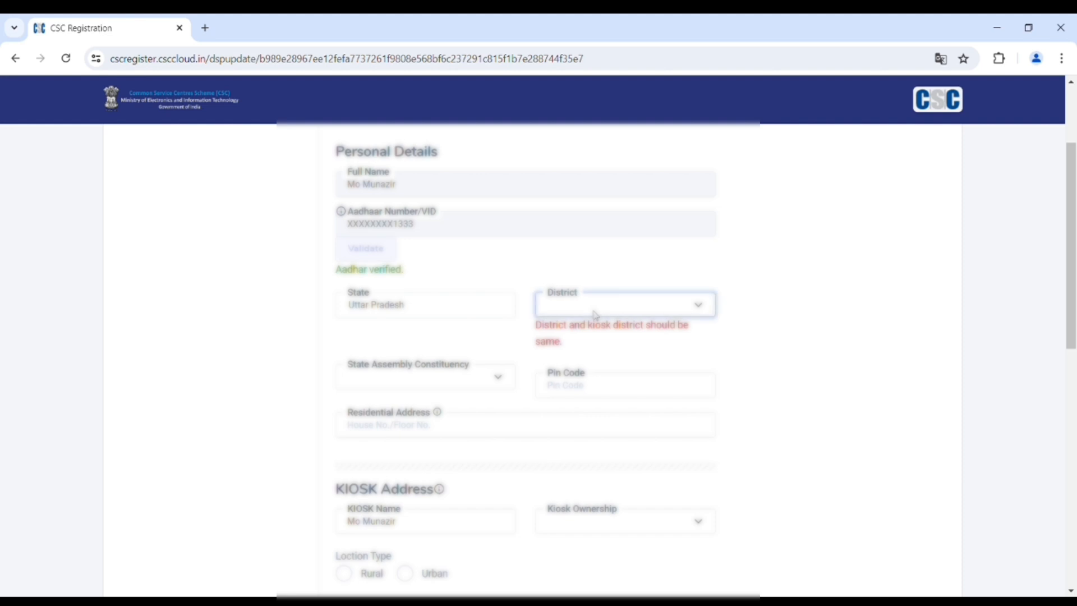
{"action": "left_click", "coordinate": [584, 494]}
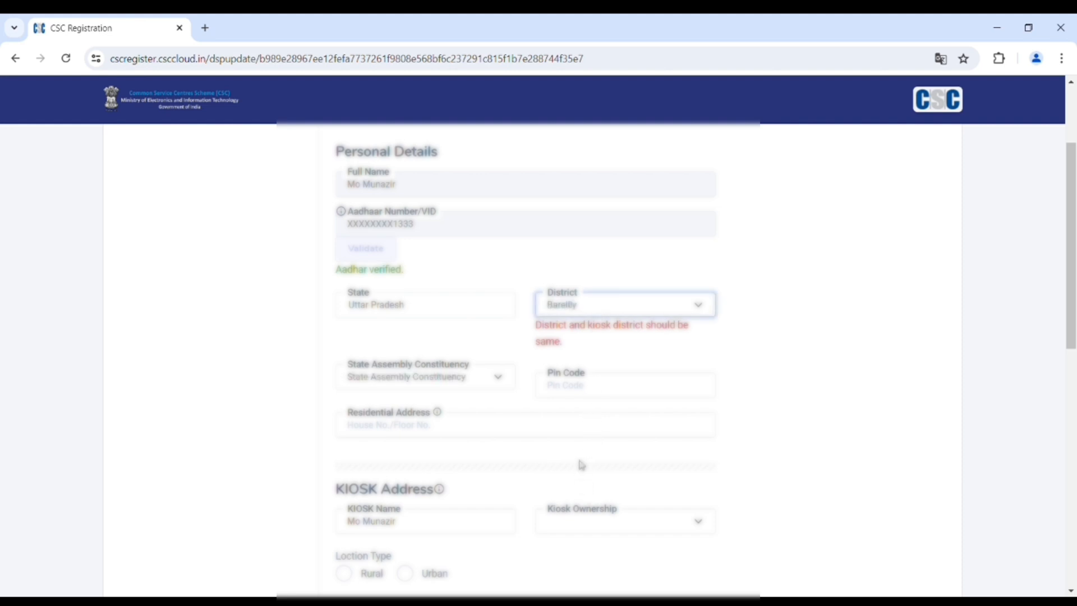
{"action": "left_click", "coordinate": [437, 384]}
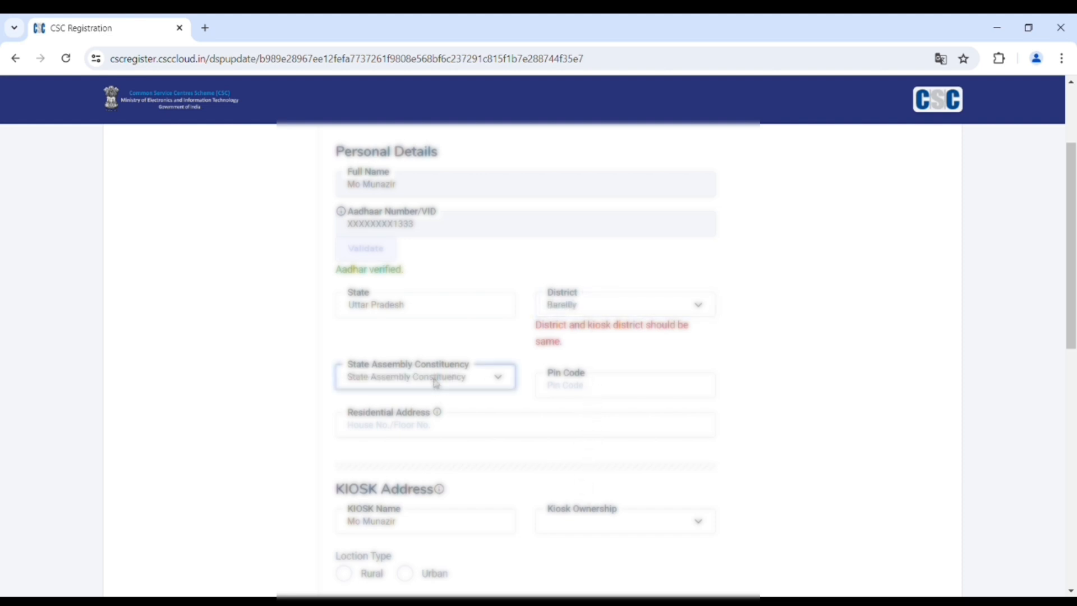
{"action": "key", "text": "Down"}
{"action": "key", "text": "Down"}
{"action": "key", "text": "Down"}
{"action": "key", "text": "Down"}
{"action": "key", "text": "Down"}
{"action": "key", "text": "n"}
{"action": "key", "text": "n"}
{"action": "key", "text": "n"}
{"action": "key", "text": "n"}
{"action": "key", "text": "n"}
{"action": "key", "text": "n"}
{"action": "key", "text": "n"}
{"action": "key", "text": "n"}
{"action": "key", "text": "n"}
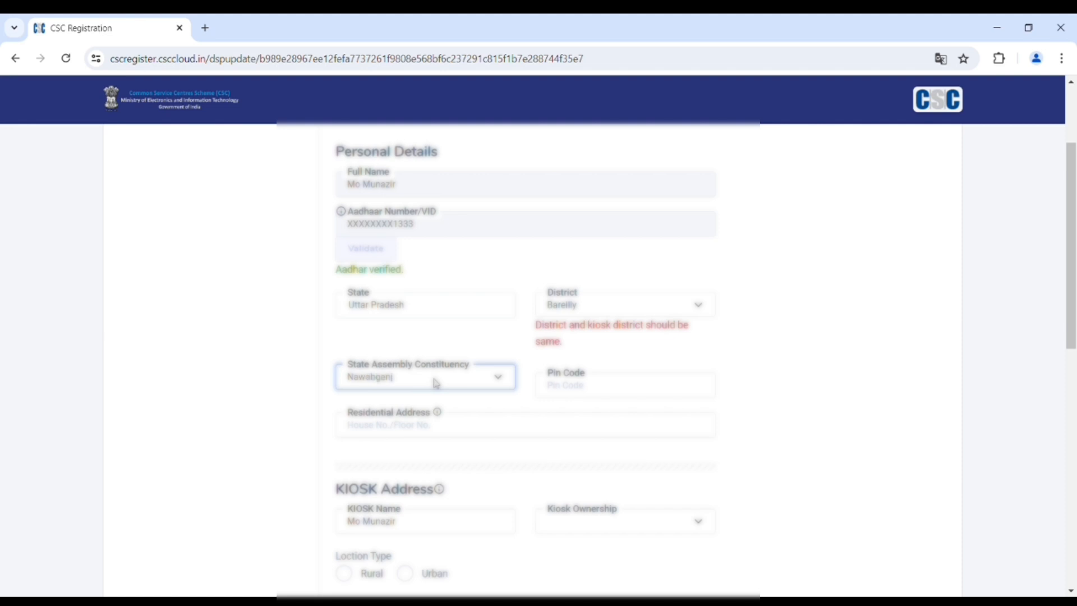
- Enter 262406 as the pin code
{"action": "left_click", "coordinate": [556, 385]}
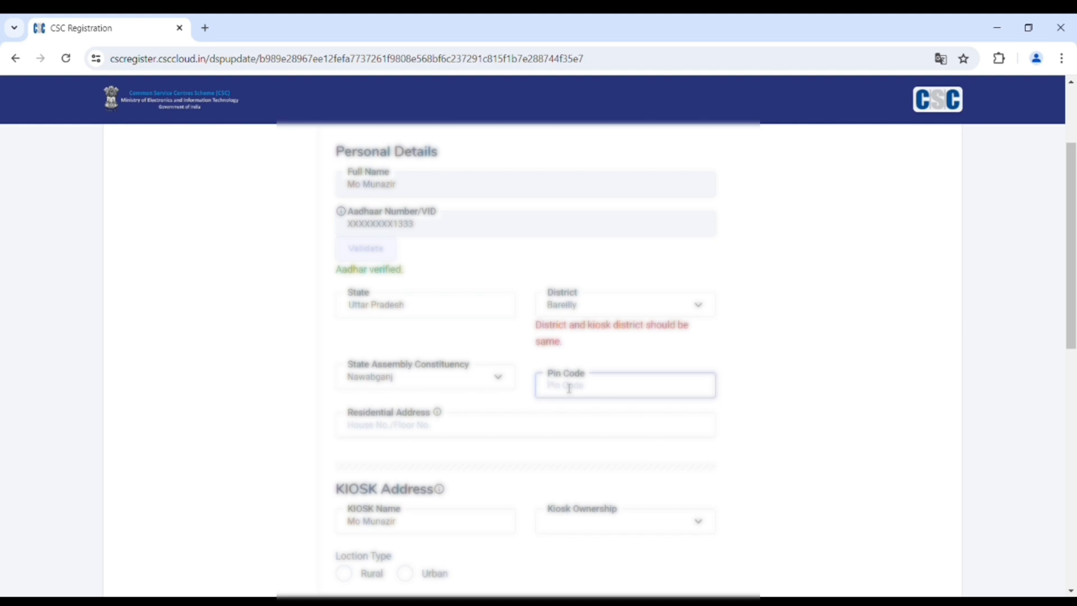
{"action": "type", "text": "262406"}
{"action": "left_click", "coordinate": [751, 372]}
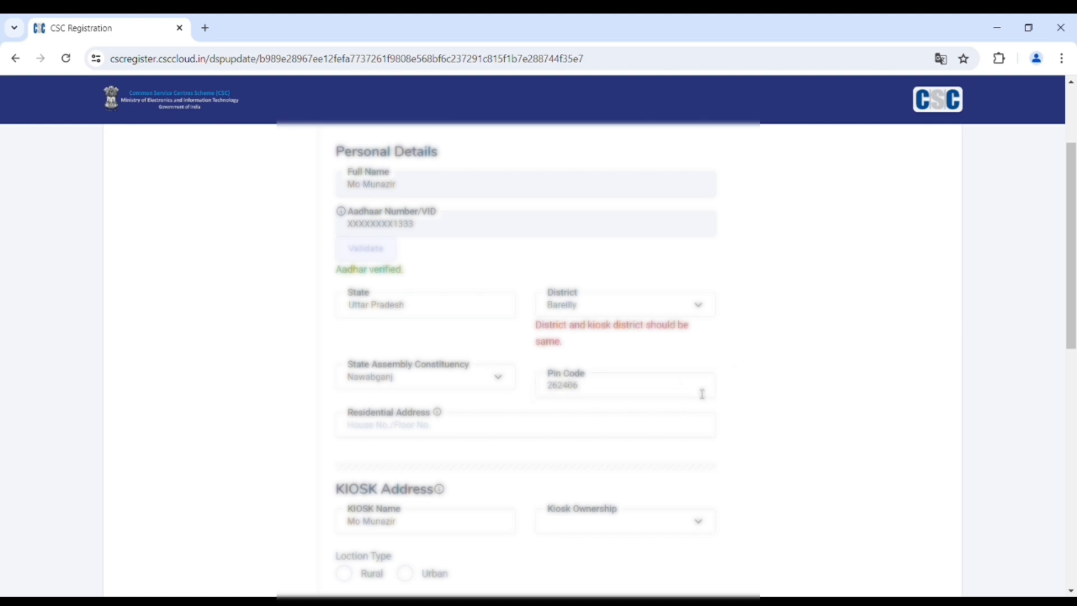
{"action": "left_click", "coordinate": [434, 435]}
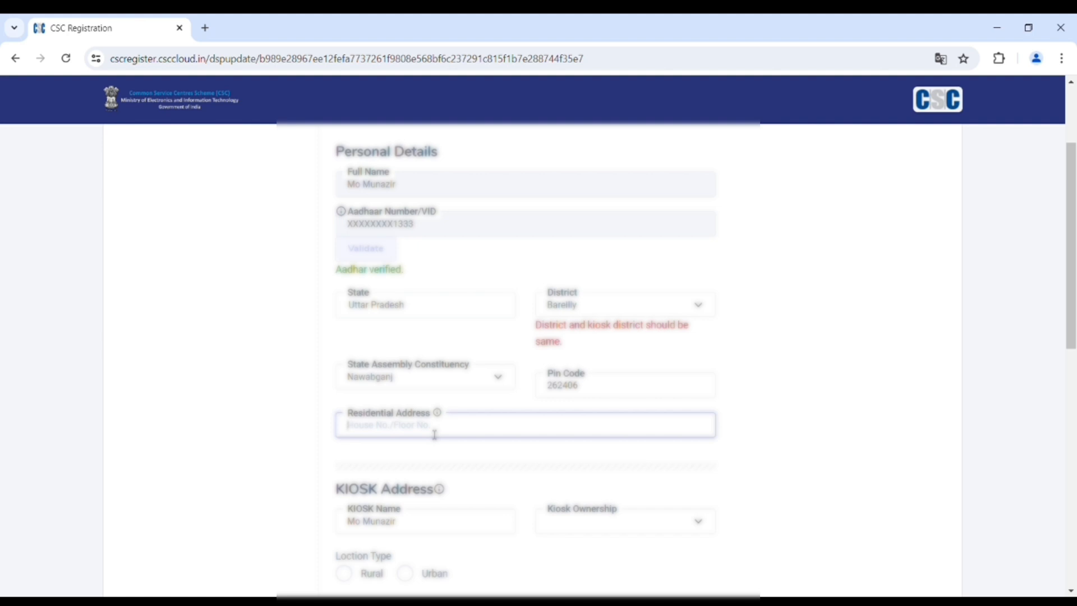
- Type the house's full residential address, correcting the mistyped ending
{"action": "scroll", "coordinate": [415, 392], "scroll_direction": "down", "scroll_amount": 2}
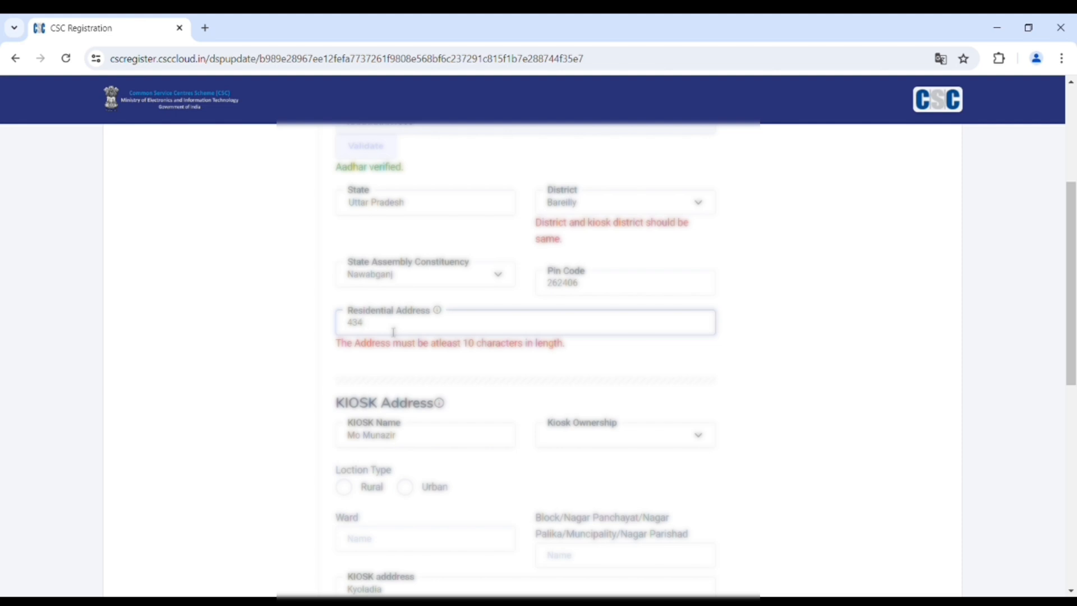
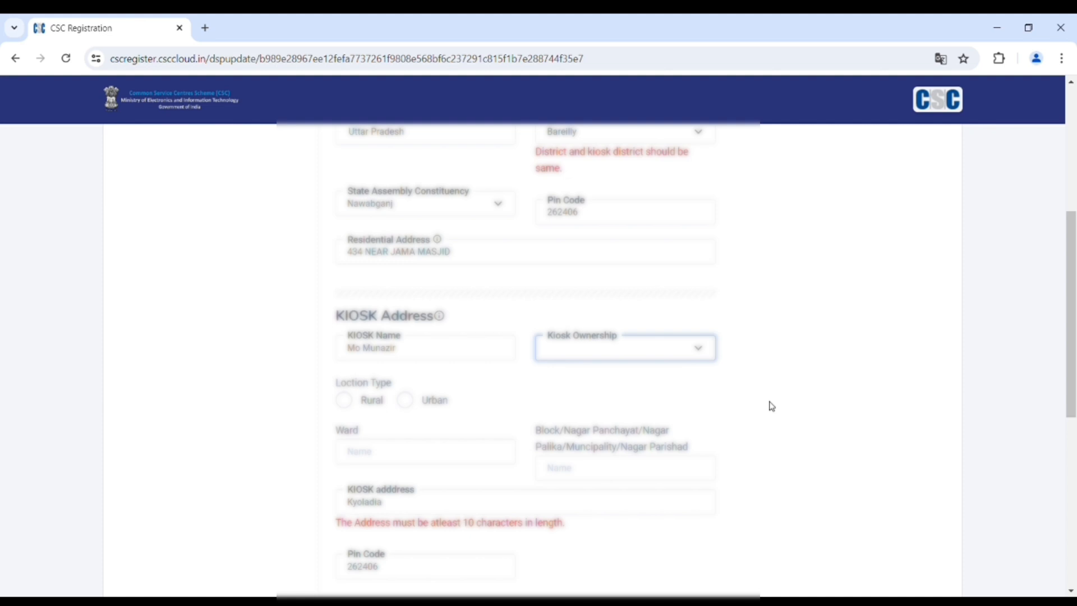
- Set kiosk ownership to Owned and kiosk location type to Rural
{"action": "left_click", "coordinate": [560, 391]}
{"action": "left_click", "coordinate": [354, 405]}
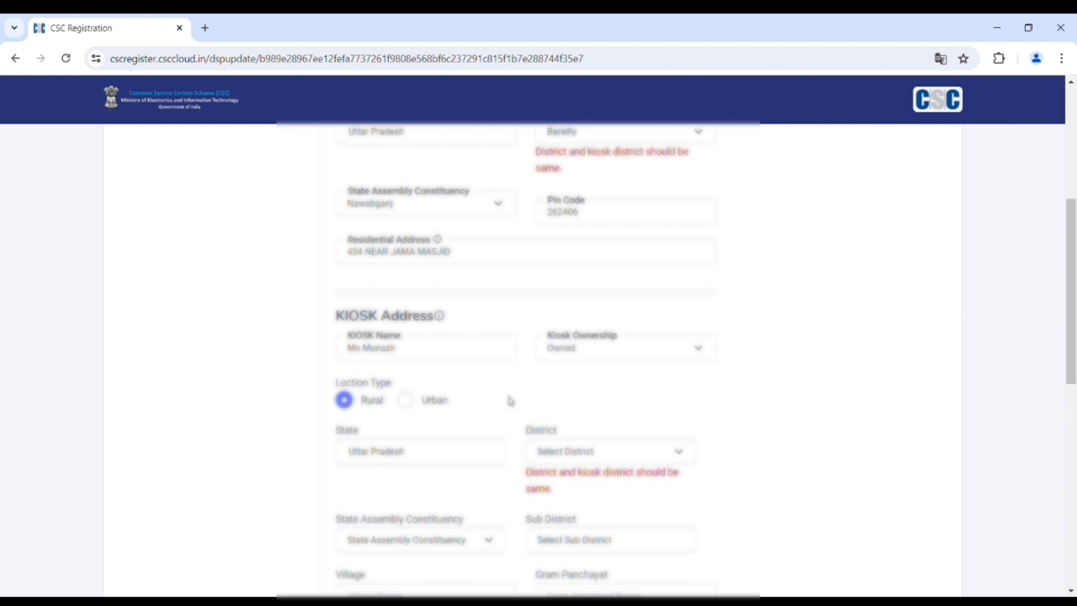
{"action": "scroll", "coordinate": [509, 403], "scroll_direction": "up", "scroll_amount": 1}
{"action": "scroll", "coordinate": [510, 401], "scroll_direction": "up", "scroll_amount": 3}
{"action": "scroll", "coordinate": [510, 402], "scroll_direction": "down", "scroll_amount": 6}
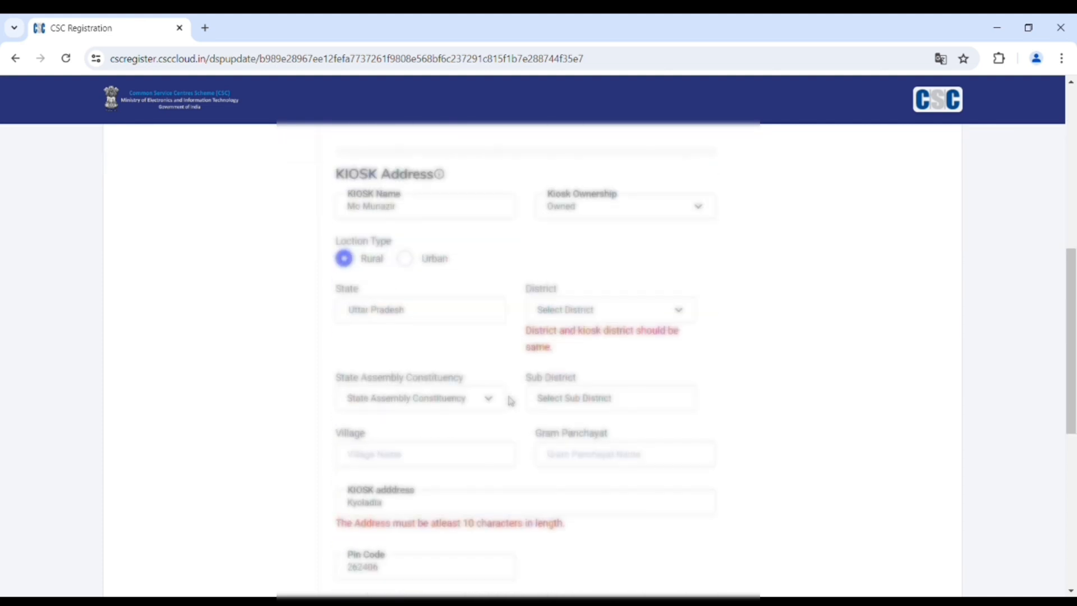
- Choose Bareilly as the kiosk district and Nawabganj as its assembly constituency
{"action": "left_click", "coordinate": [583, 317]}
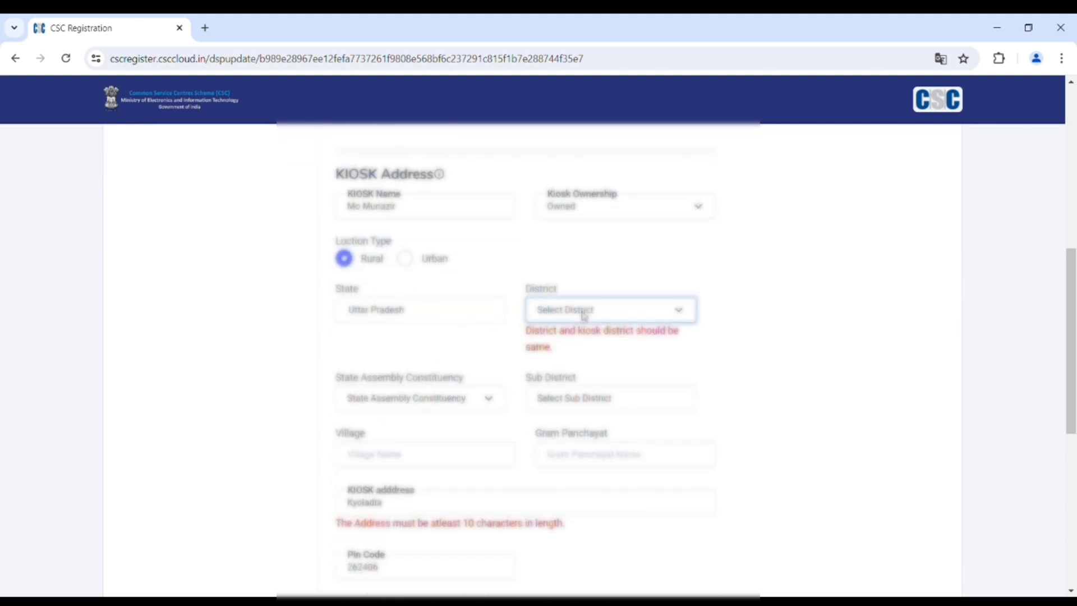
{"action": "key", "text": "b"}
{"action": "key", "text": "b"}
{"action": "key", "text": "b"}
{"action": "key", "text": "b"}
{"action": "key", "text": "b"}
{"action": "key", "text": "b"}
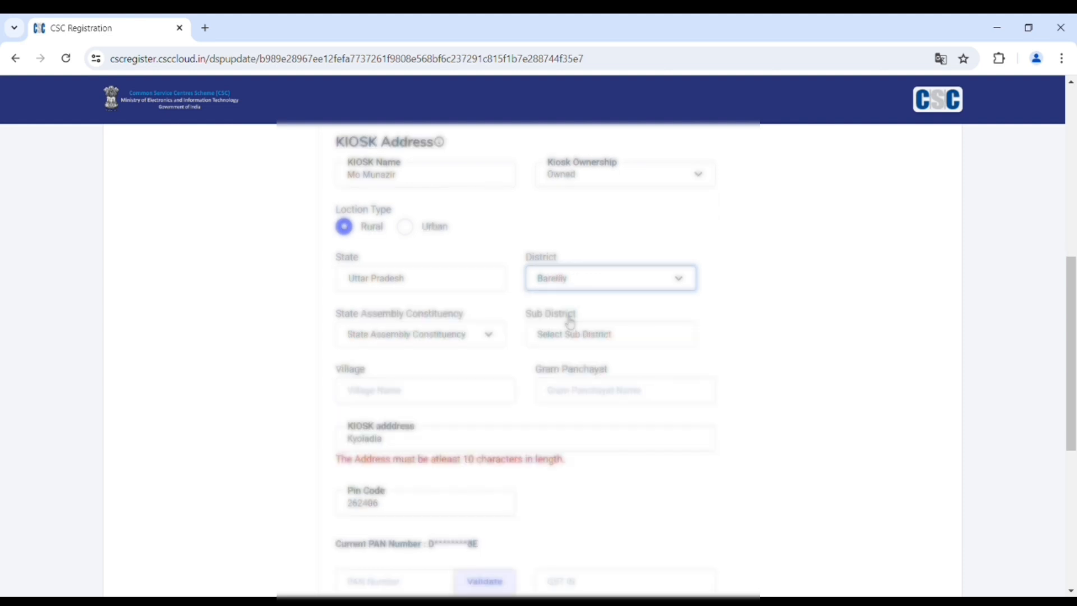
{"action": "scroll", "coordinate": [584, 320], "scroll_direction": "up", "scroll_amount": 6}
{"action": "scroll", "coordinate": [585, 311], "scroll_direction": "up", "scroll_amount": 2}
{"action": "scroll", "coordinate": [586, 310], "scroll_direction": "down", "scroll_amount": 9}
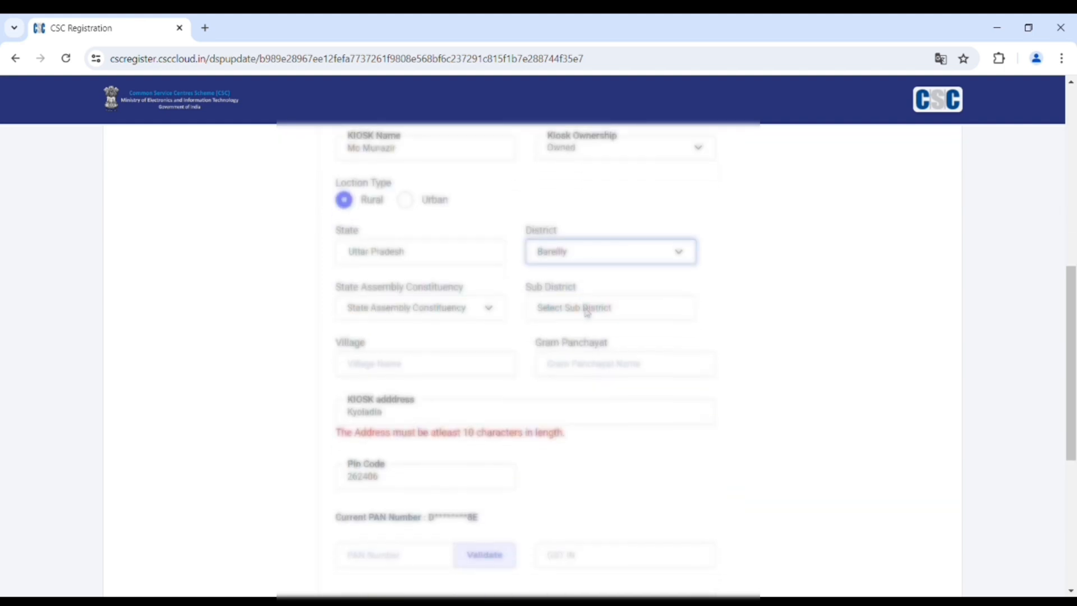
{"action": "left_click", "coordinate": [399, 271]}
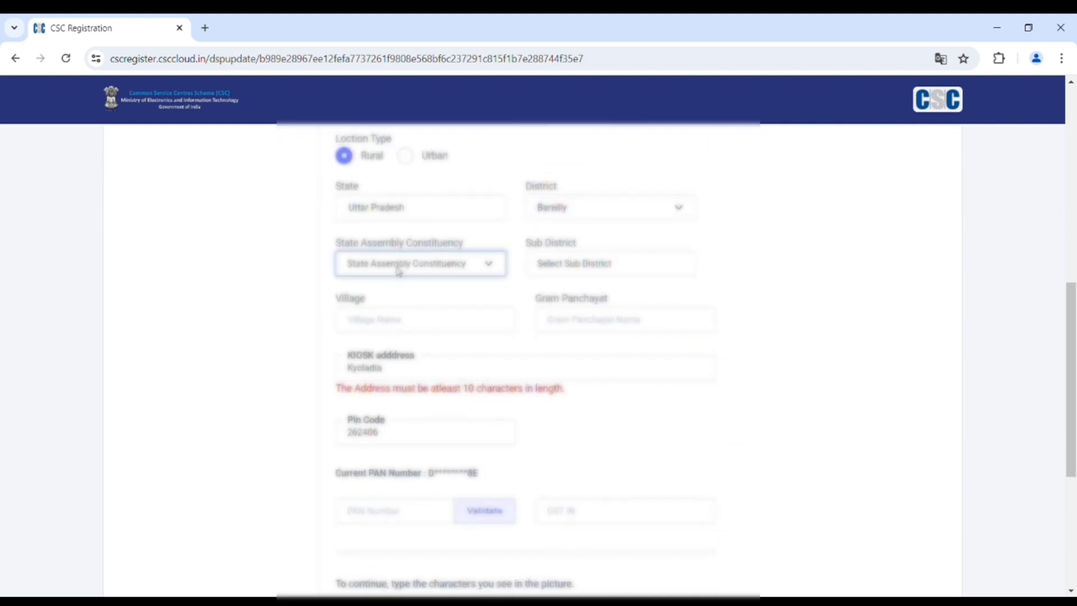
{"action": "key", "text": "n"}
{"action": "key", "text": "n"}
{"action": "key", "text": "n"}
{"action": "key", "text": "n"}
{"action": "key", "text": "n"}
{"action": "key", "text": "n"}
{"action": "key", "text": "n"}
{"action": "key", "text": "n"}
{"action": "key", "text": "n"}
{"action": "key", "text": "n"}
{"action": "key", "text": "n"}
{"action": "key", "text": "n"}
{"action": "key", "text": "n"}
{"action": "key", "text": "n"}
{"action": "key", "text": "n"}
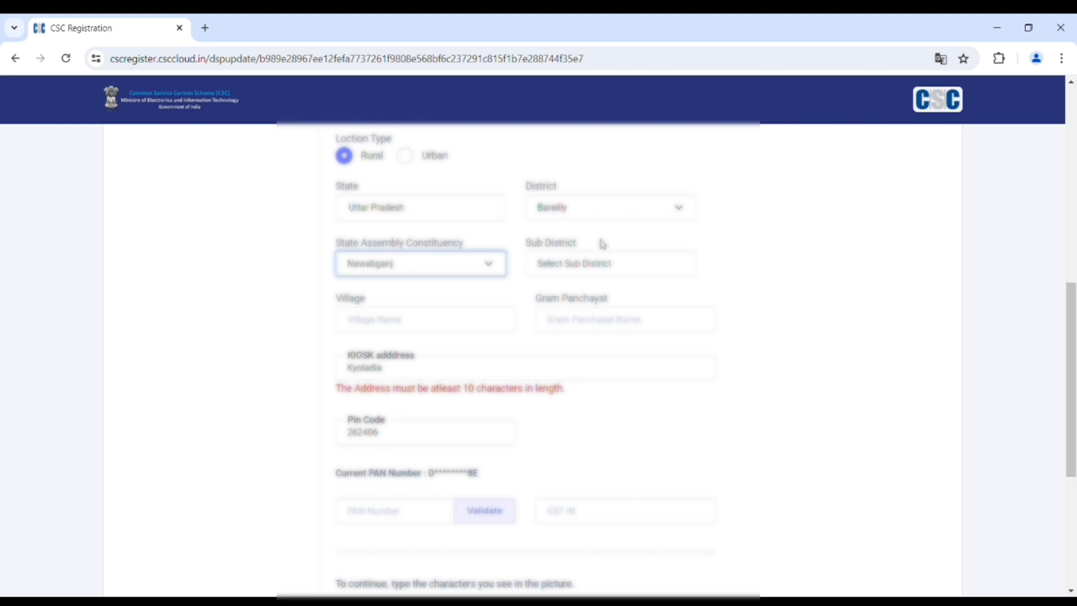
- Set the kiosk sub district to Nawabganj and enter 'Village Kyoladiya' as the village
{"action": "left_click", "coordinate": [602, 262]}
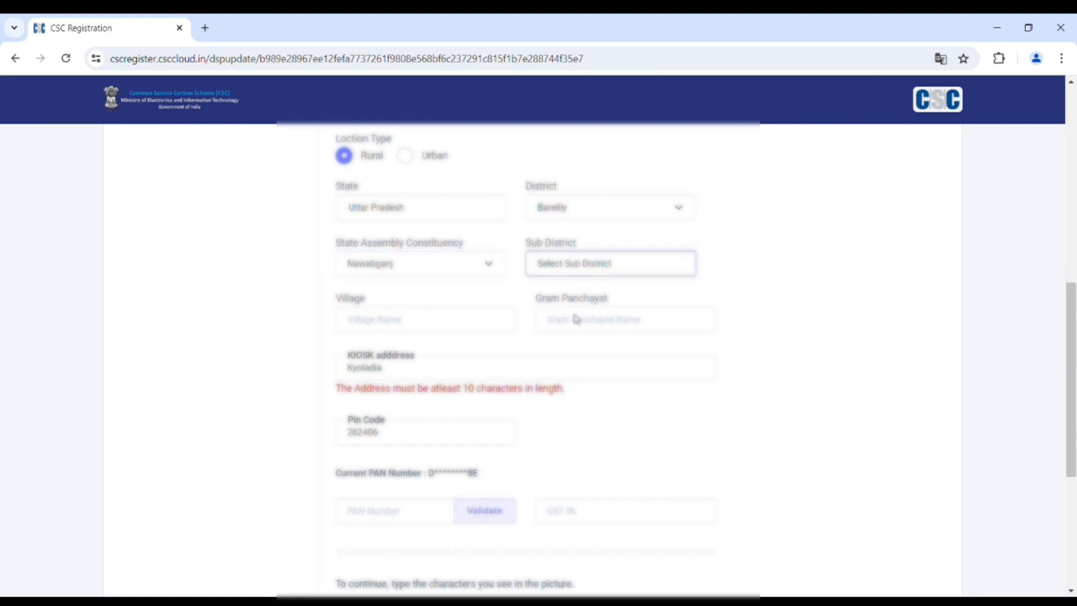
{"action": "left_click", "coordinate": [578, 348]}
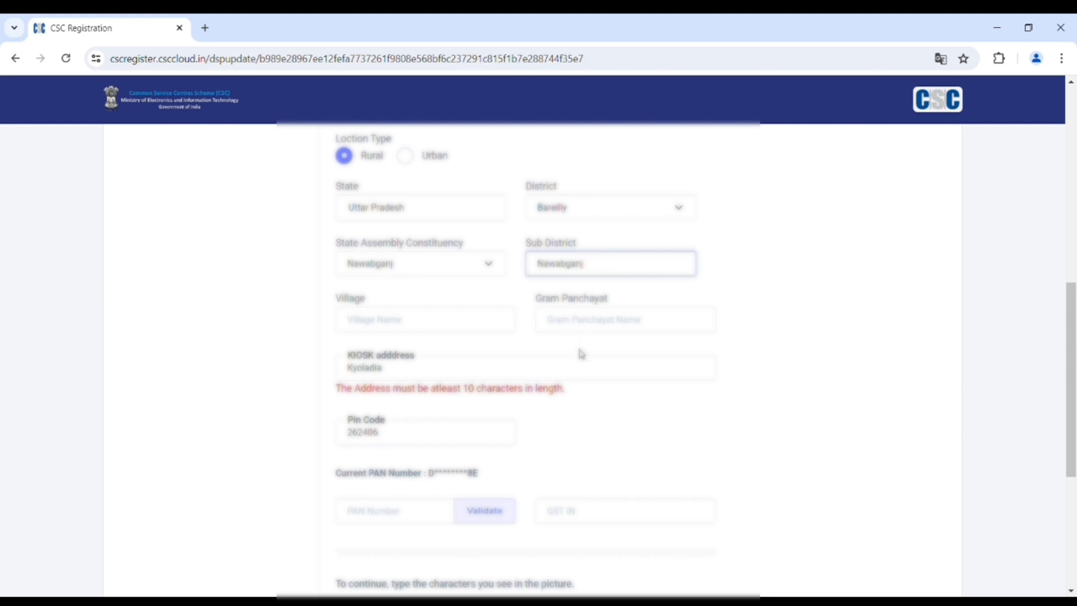
{"action": "left_click", "coordinate": [439, 327]}
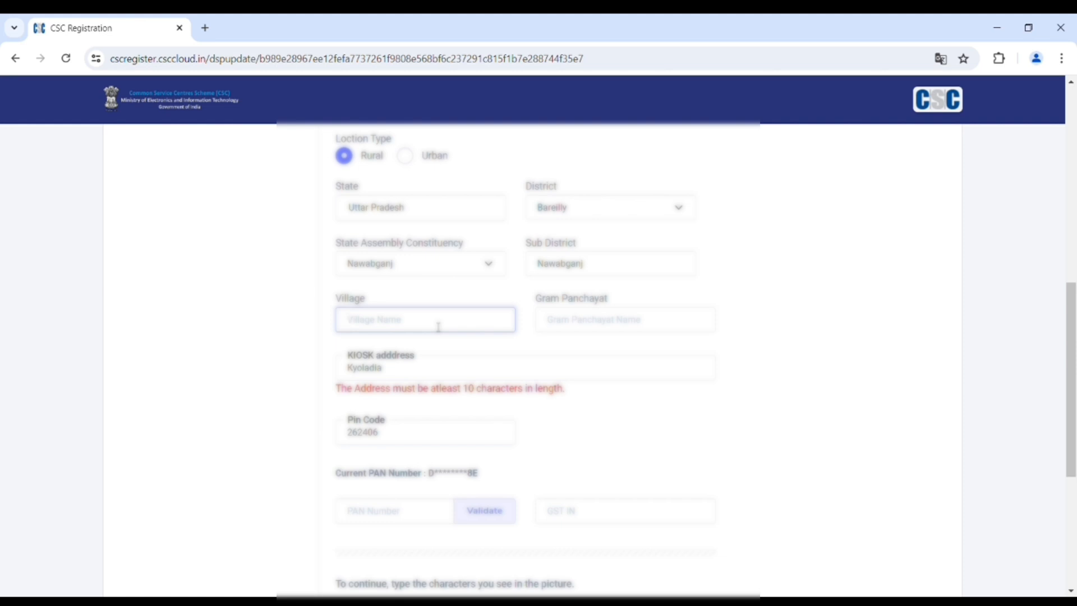
{"action": "type", "text": "Village Kyoladiya"}
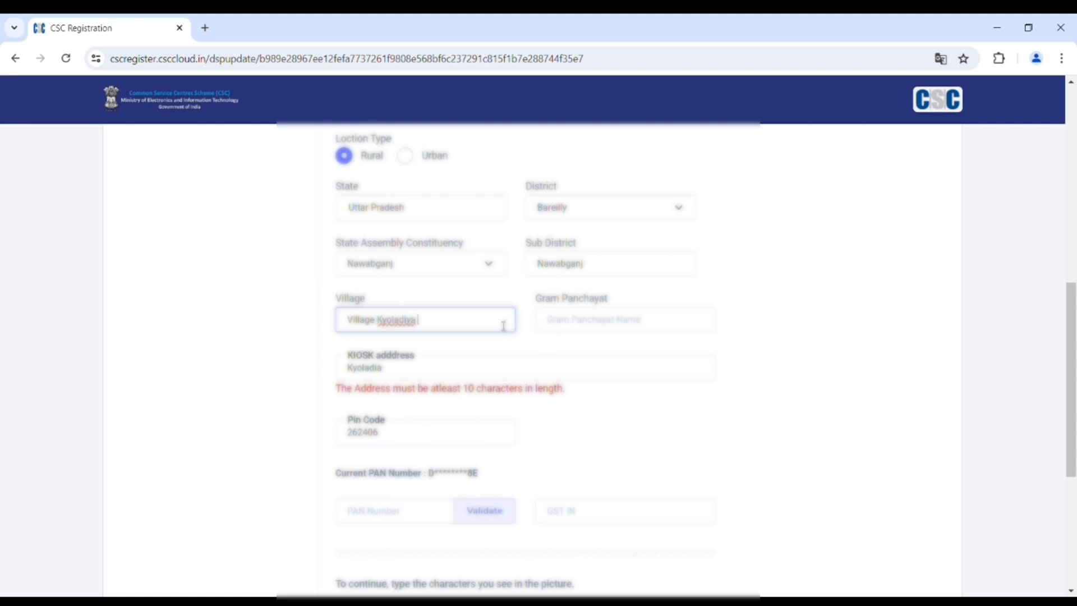
- Remove the extra 'Post Kyoladiya' text so the Village field reads 'Village Kyoladiya'
{"action": "type", "text": "Post Kyoladiya"}
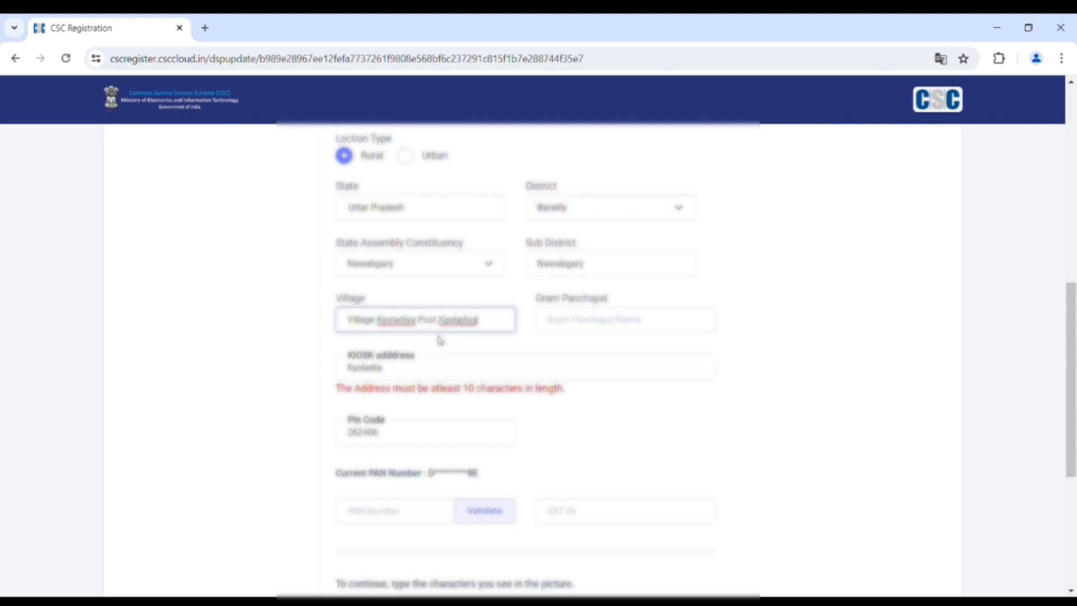
{"action": "left_click", "coordinate": [418, 336]}
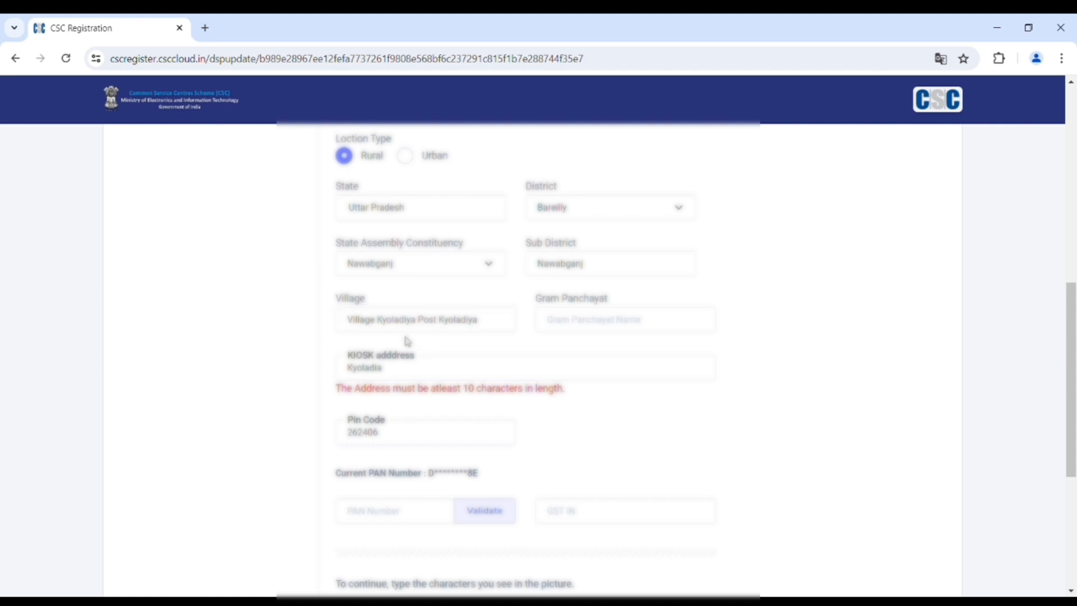
{"action": "left_click", "coordinate": [444, 328]}
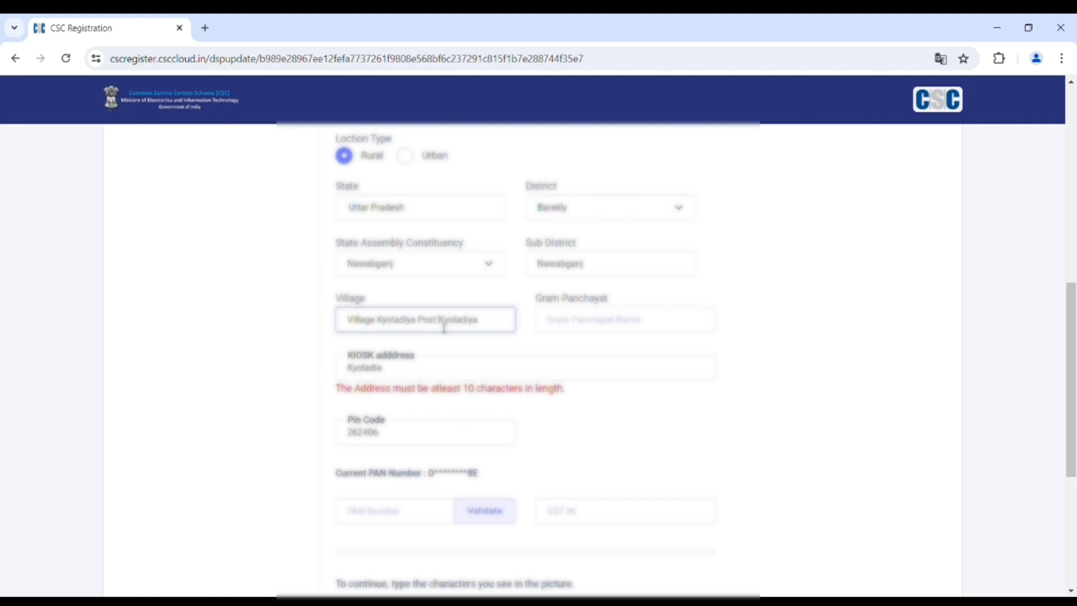
{"action": "left_click", "coordinate": [493, 331]}
{"action": "key", "text": "BackSpace"}
{"action": "key", "text": "BackSpace"}
{"action": "key", "text": "BackSpace"}
{"action": "key", "text": "BackSpace"}
{"action": "key", "text": "BackSpace"}
{"action": "key", "text": "BackSpace"}
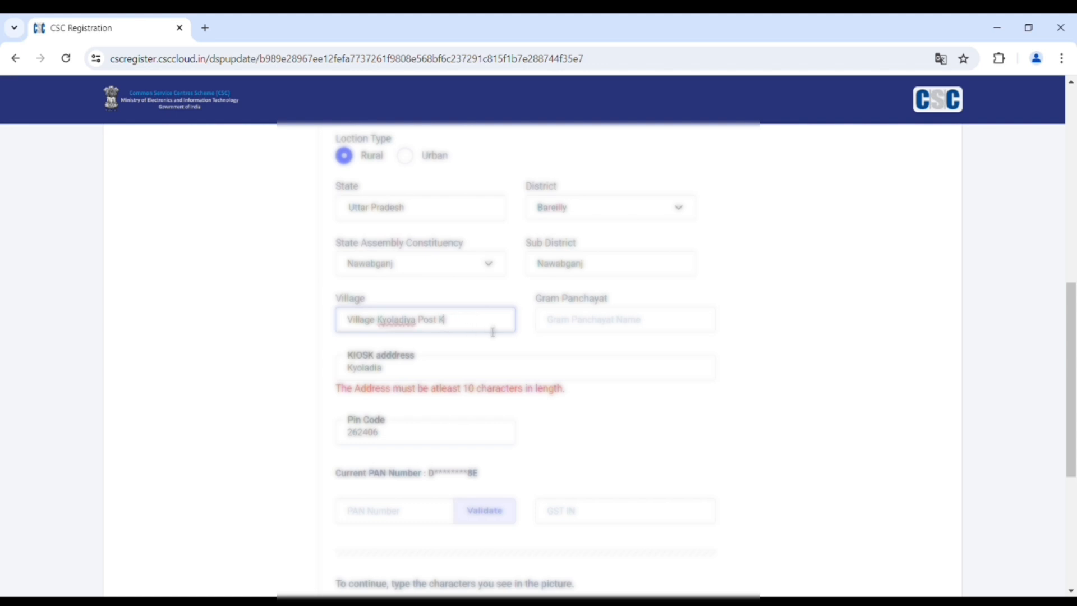
{"action": "key", "text": "BackSpace"}
{"action": "key", "text": "BackSpace"}
{"action": "key", "text": "BackSpace"}
{"action": "key", "text": "BackSpace"}
{"action": "key", "text": "BackSpace"}
{"action": "key", "text": "BackSpace"}
{"action": "left_click", "coordinate": [567, 321]}
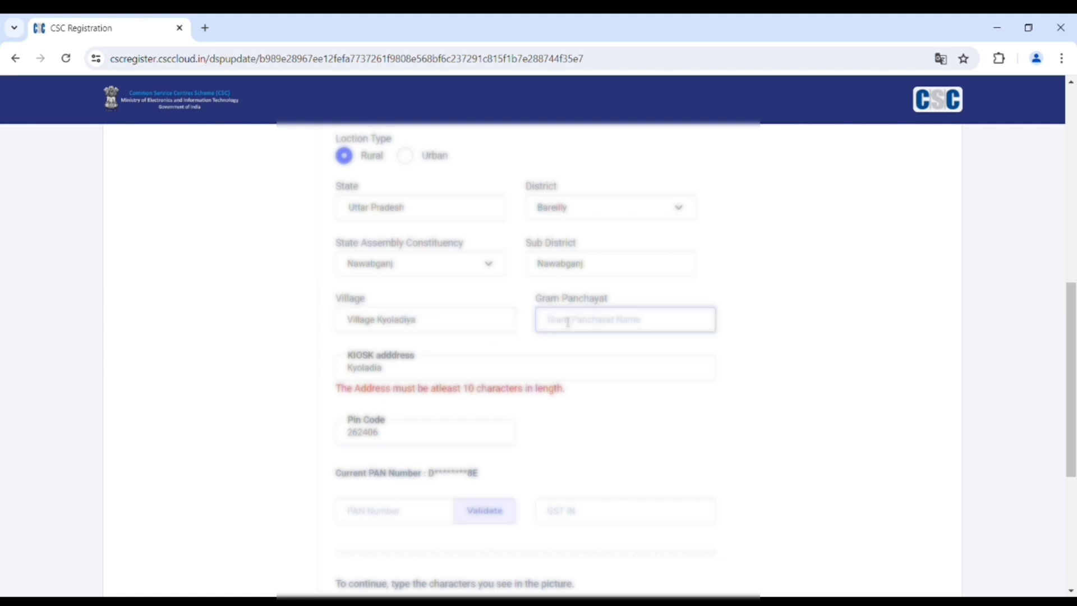
- Enter Kyoladiya as Gram Panchayat and erase the too-short old kiosk address
{"action": "type", "text": "Kyol"}
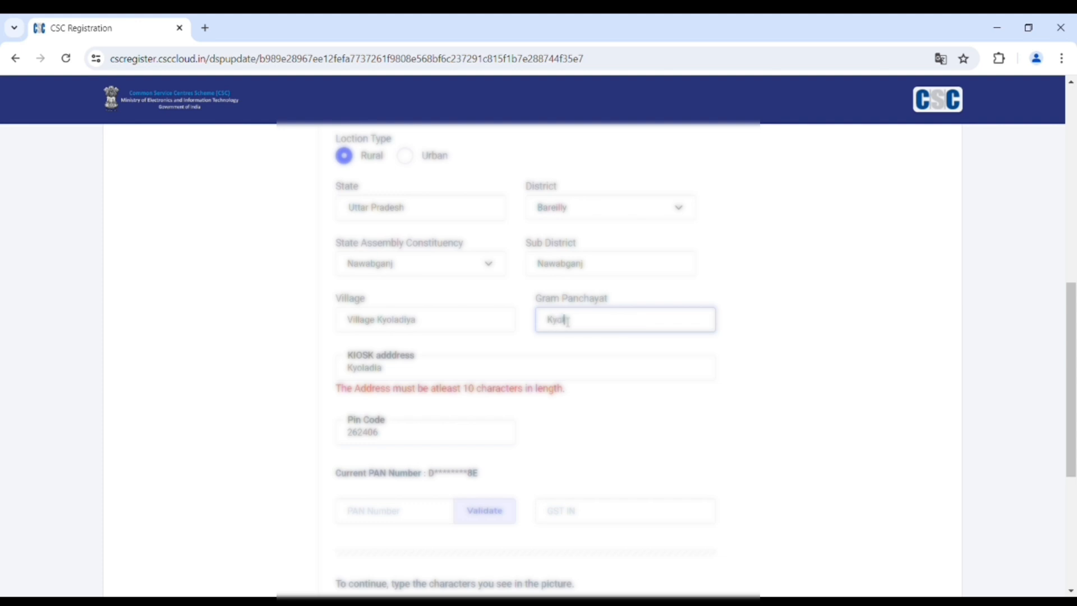
{"action": "type", "text": "adiya"}
{"action": "left_click", "coordinate": [469, 375]}
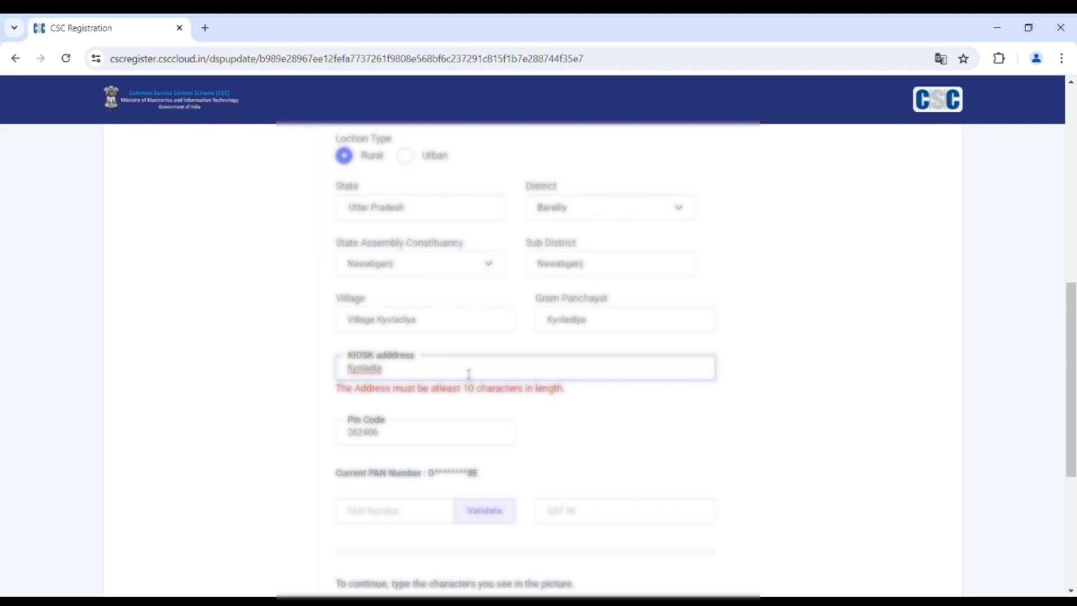
{"action": "key", "text": "BackSpace"}
{"action": "key", "text": "BackSpace"}
{"action": "key", "text": "BackSpace"}
{"action": "key", "text": "BackSpace"}
{"action": "key", "text": "BackSpace"}
{"action": "key", "text": "BackSpace"}
{"action": "key", "text": "BackSpace"}
{"action": "key", "text": "BackSpace"}
{"action": "type", "text": "V"}
{"action": "key", "text": "BackSpace"}
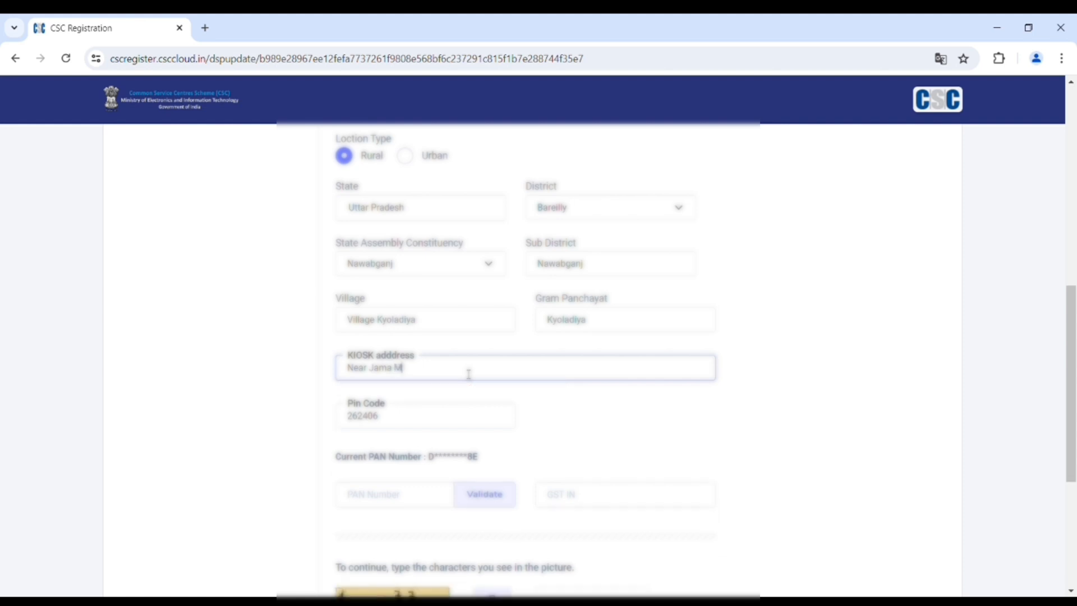
- Type the complete kiosk address so its length error disappears
{"action": "left_click", "coordinate": [599, 416]}
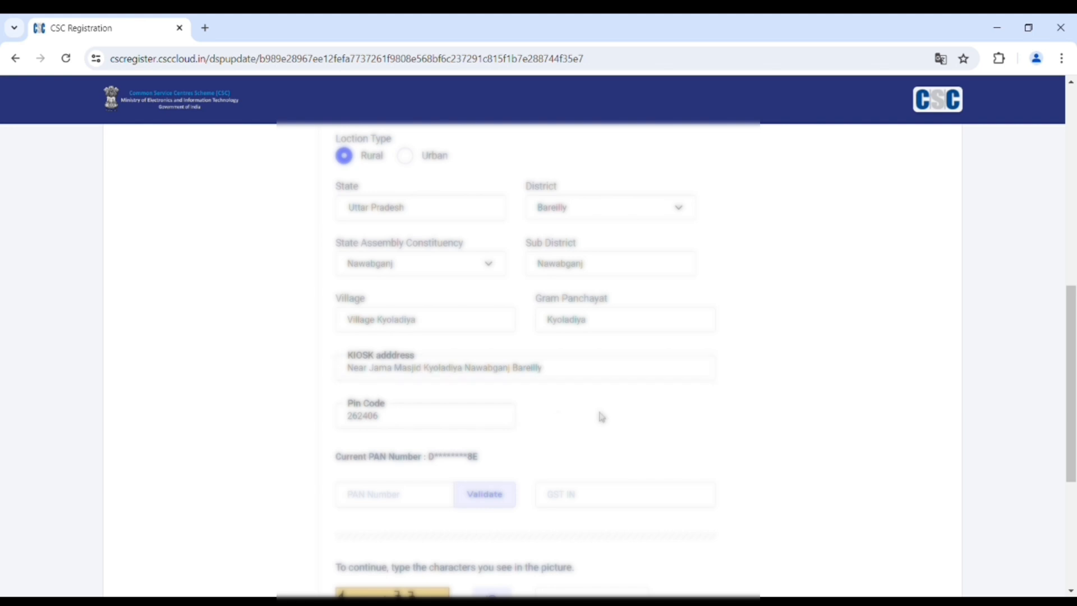
{"action": "scroll", "coordinate": [765, 404], "scroll_direction": "up", "scroll_amount": 6}
{"action": "scroll", "coordinate": [765, 404], "scroll_direction": "up", "scroll_amount": 3}
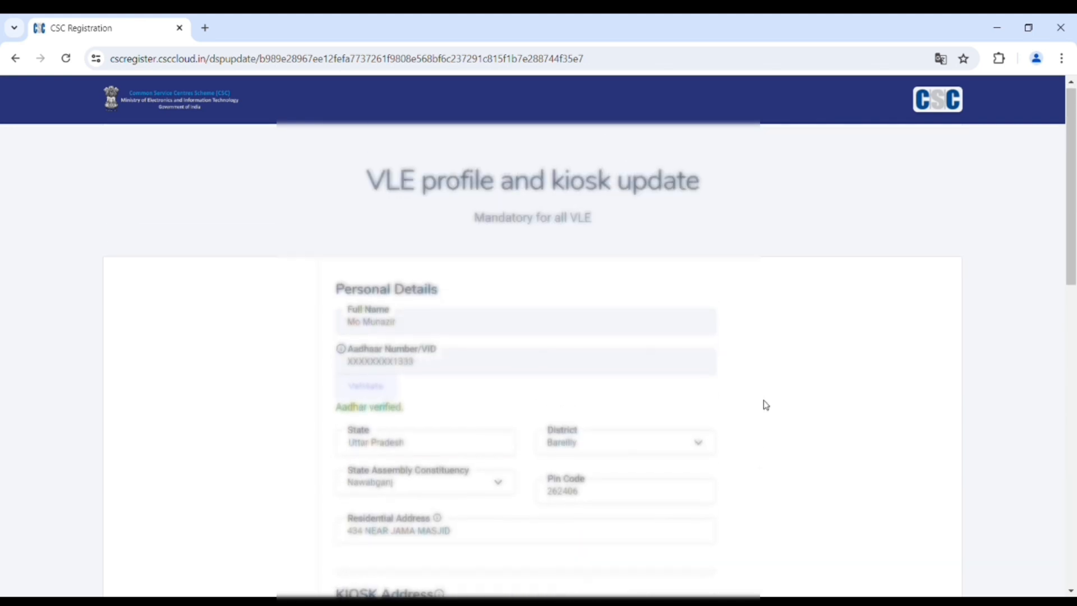
{"action": "scroll", "coordinate": [765, 404], "scroll_direction": "down", "scroll_amount": 15}
{"action": "scroll", "coordinate": [611, 384], "scroll_direction": "up", "scroll_amount": 3}
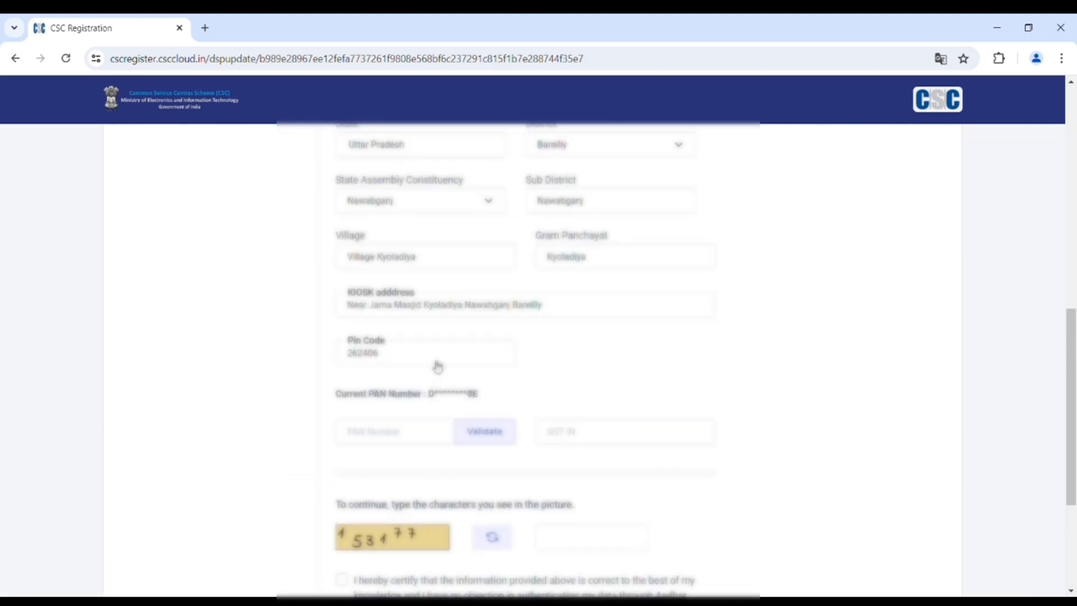
- Enter the corrected PAN number in the PAN field and validate it
{"action": "scroll", "coordinate": [443, 379], "scroll_direction": "down", "scroll_amount": 1}
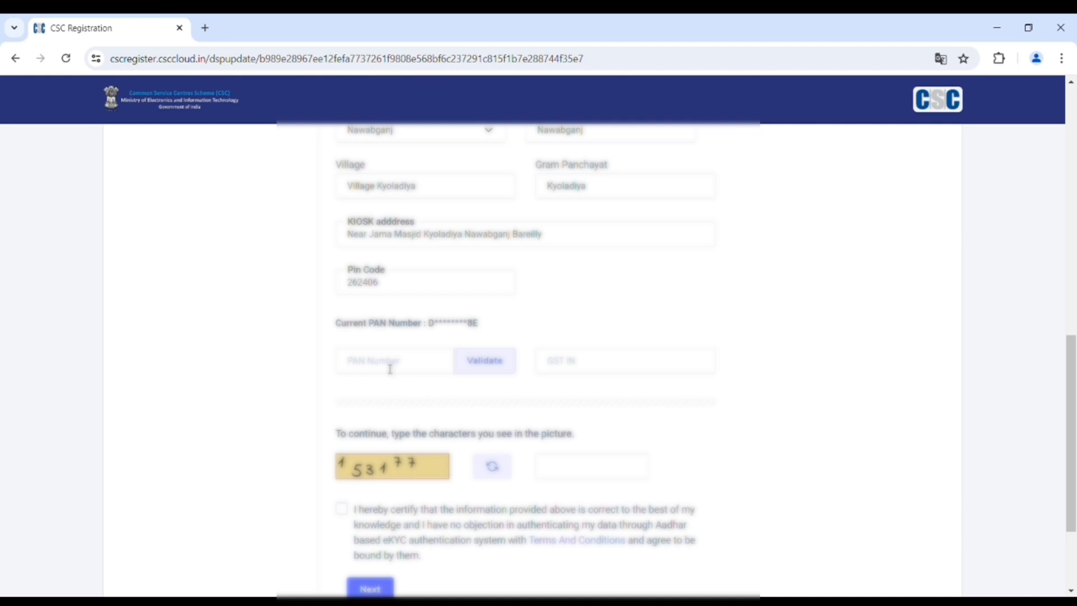
{"action": "left_click", "coordinate": [390, 368]}
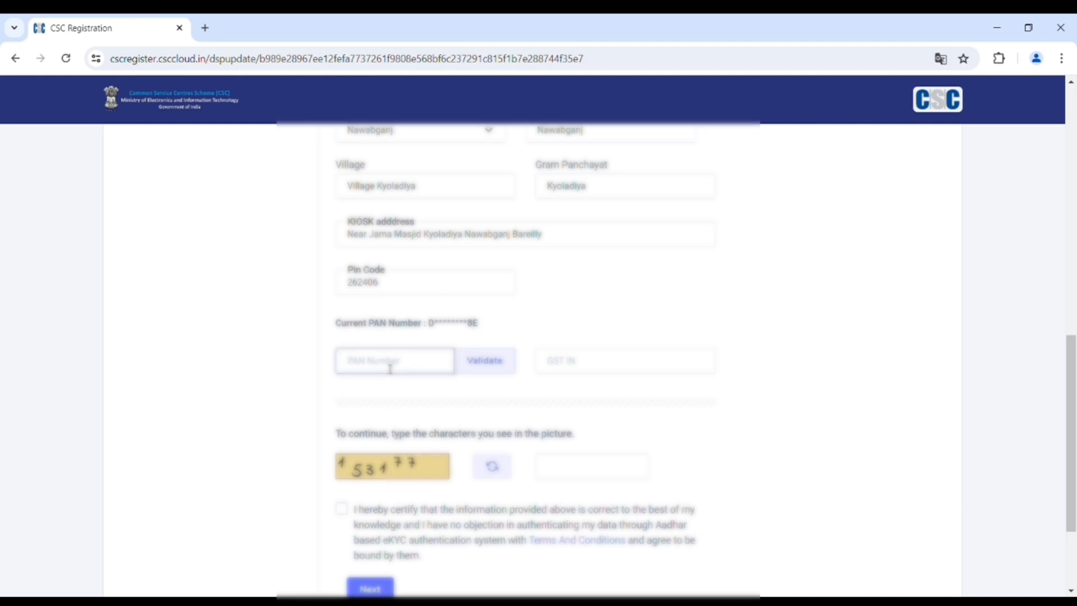
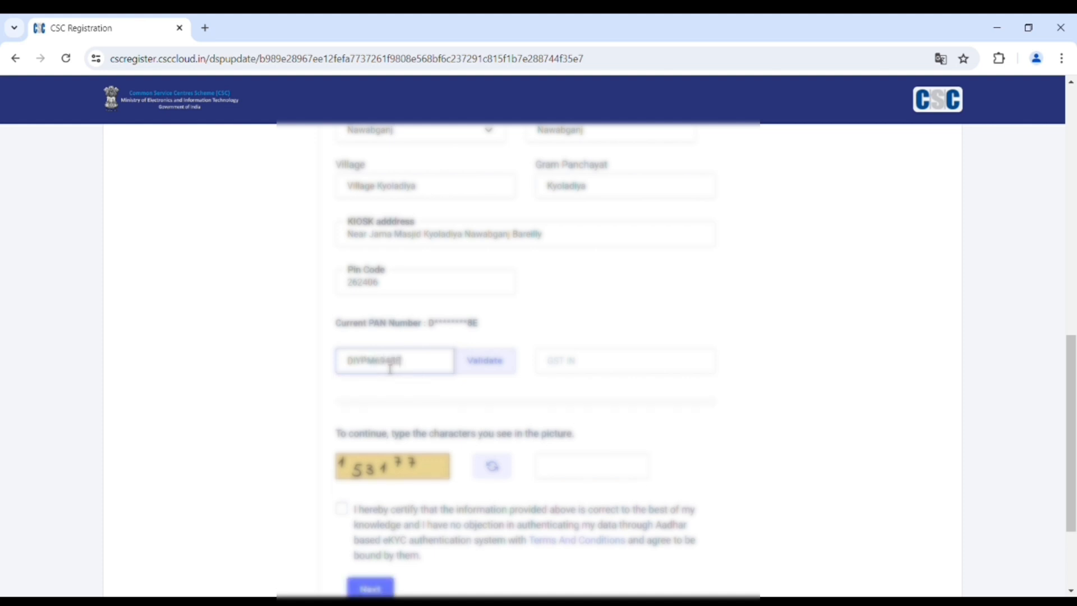
{"action": "left_click", "coordinate": [486, 359]}
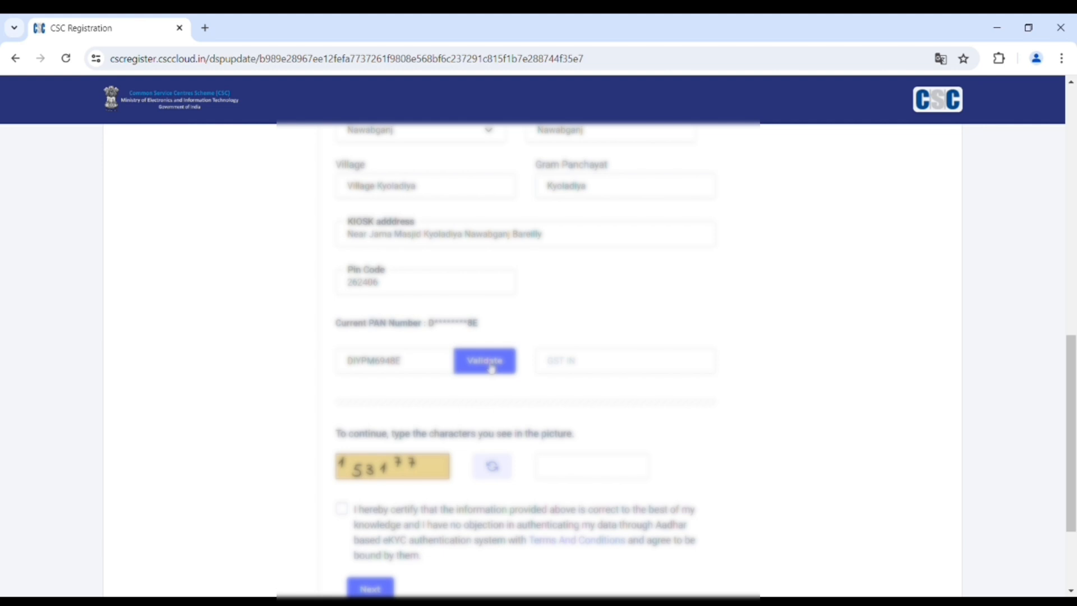
{"action": "left_click", "coordinate": [491, 368]}
- Load a fresh captcha image and enter its characters in the answer box
{"action": "scroll", "coordinate": [700, 341], "scroll_direction": "up", "scroll_amount": 6}
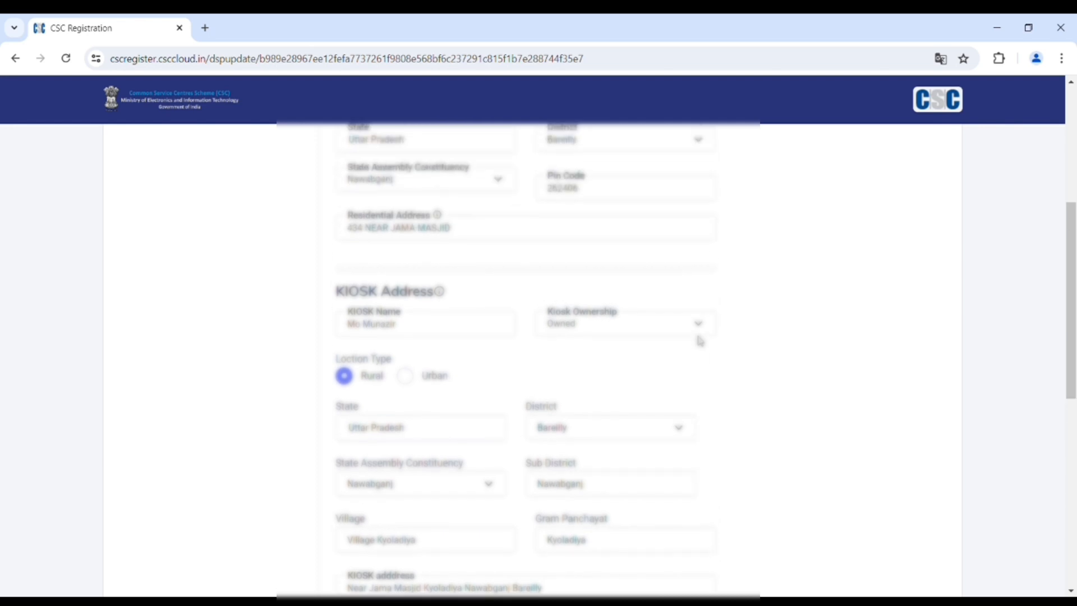
{"action": "scroll", "coordinate": [701, 342], "scroll_direction": "up", "scroll_amount": 5}
{"action": "scroll", "coordinate": [700, 342], "scroll_direction": "down", "scroll_amount": 12}
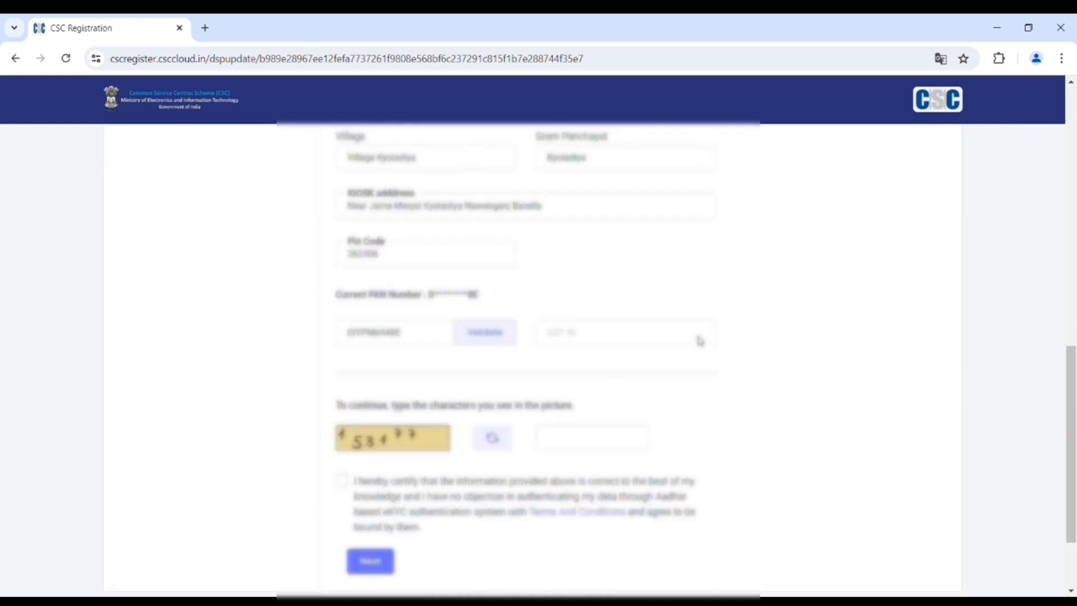
{"action": "scroll", "coordinate": [700, 341], "scroll_direction": "down", "scroll_amount": 2}
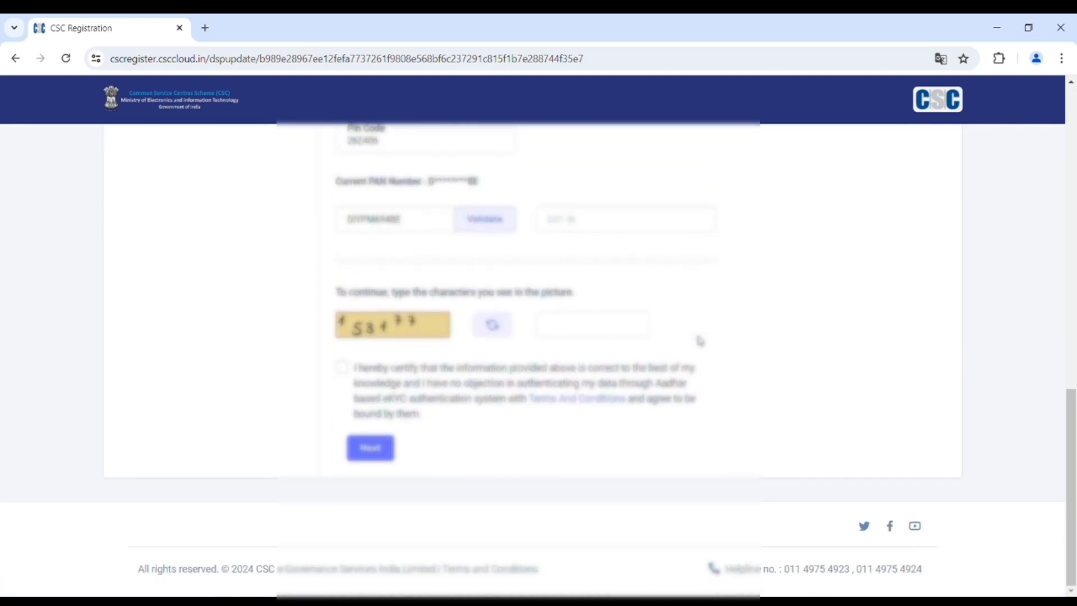
{"action": "scroll", "coordinate": [556, 335], "scroll_direction": "up", "scroll_amount": 1}
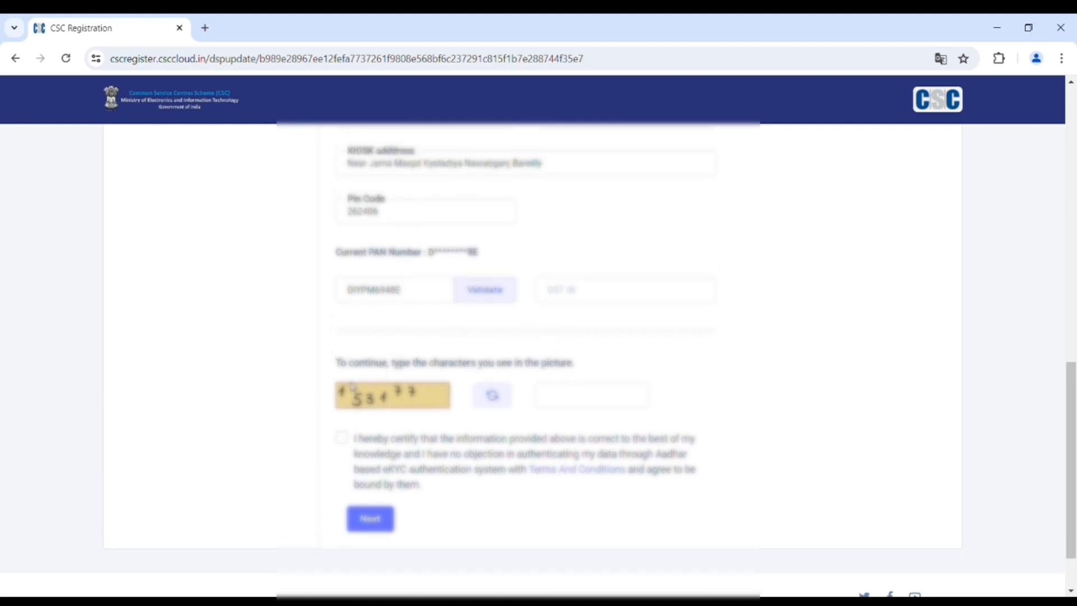
{"action": "left_click", "coordinate": [491, 395]}
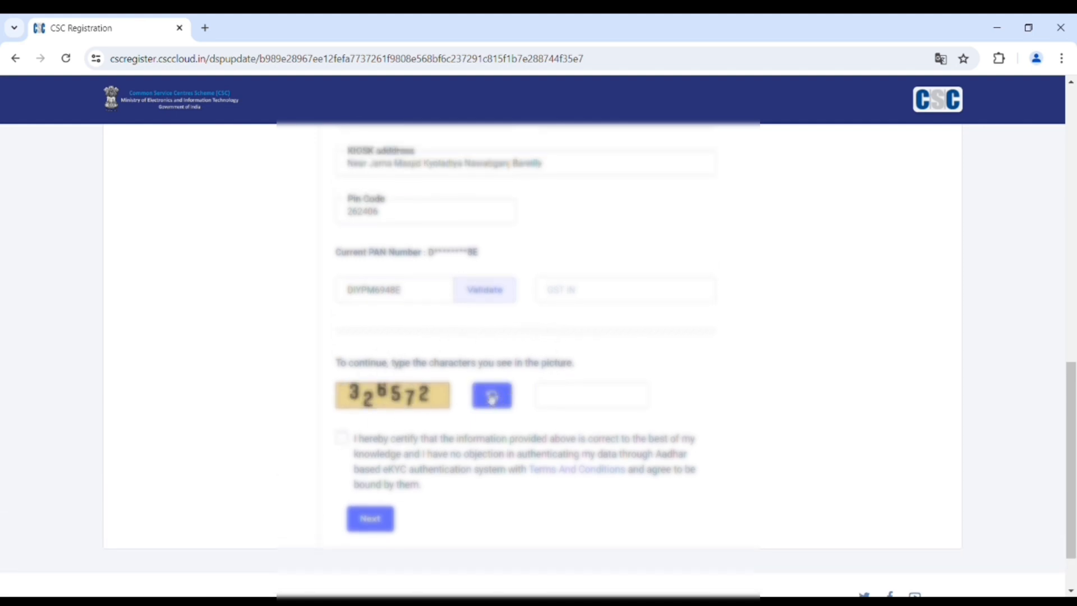
{"action": "left_click", "coordinate": [592, 399]}
{"action": "type", "text": "3"}
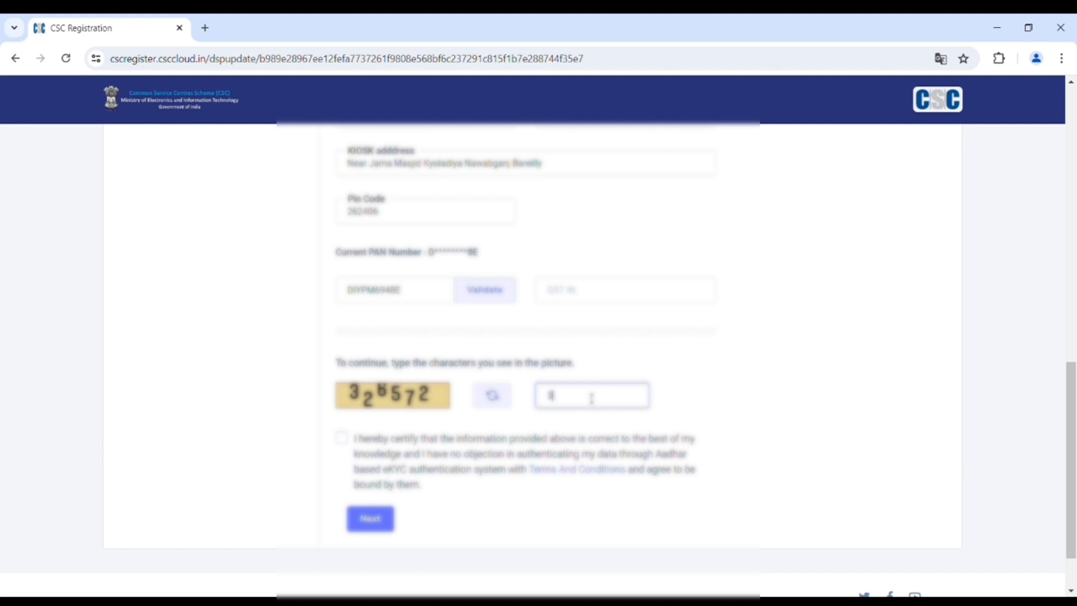
{"action": "type", "text": "26572"}
- Change 'NEAR' to 'Near' in the residential address and append the village name
{"action": "scroll", "coordinate": [597, 394], "scroll_direction": "up", "scroll_amount": 7}
{"action": "scroll", "coordinate": [604, 389], "scroll_direction": "up", "scroll_amount": 6}
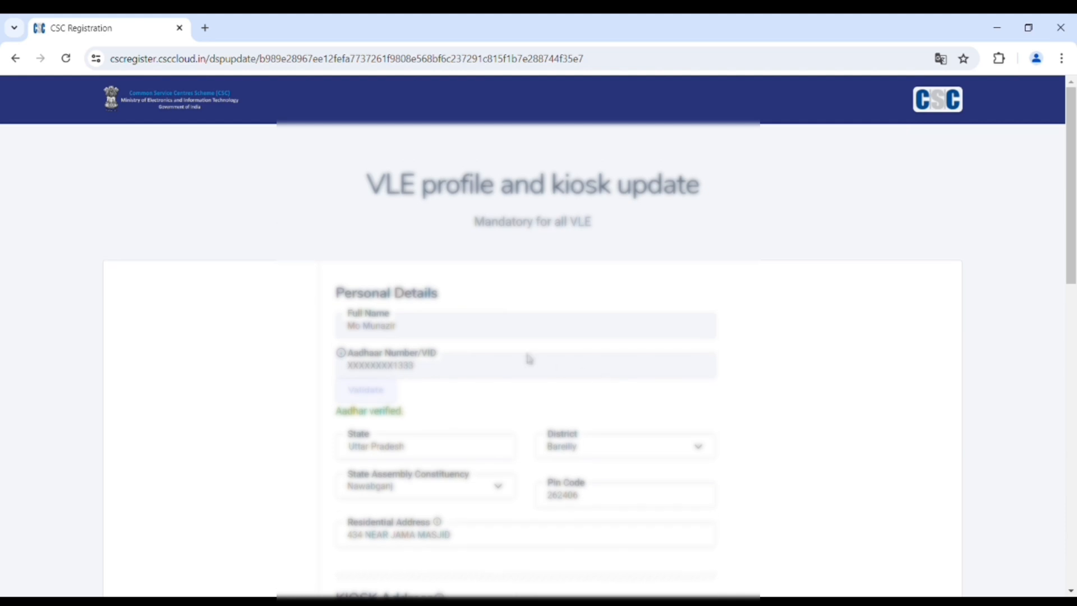
{"action": "scroll", "coordinate": [427, 366], "scroll_direction": "down", "scroll_amount": 1}
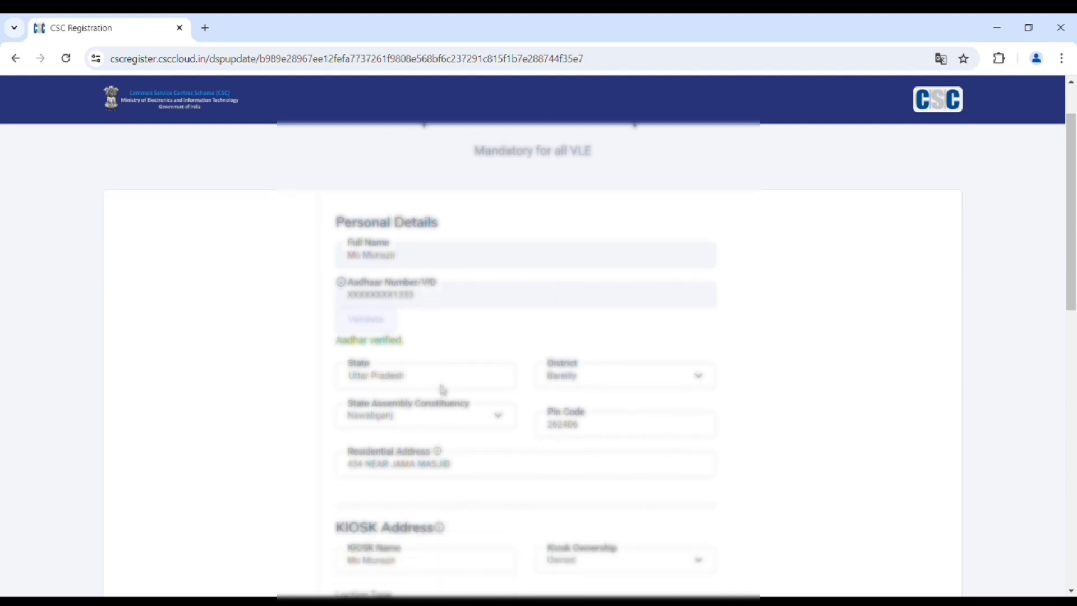
{"action": "mouse_move", "coordinate": [363, 444]}
{"action": "scroll", "coordinate": [562, 446], "scroll_direction": "down", "scroll_amount": 1}
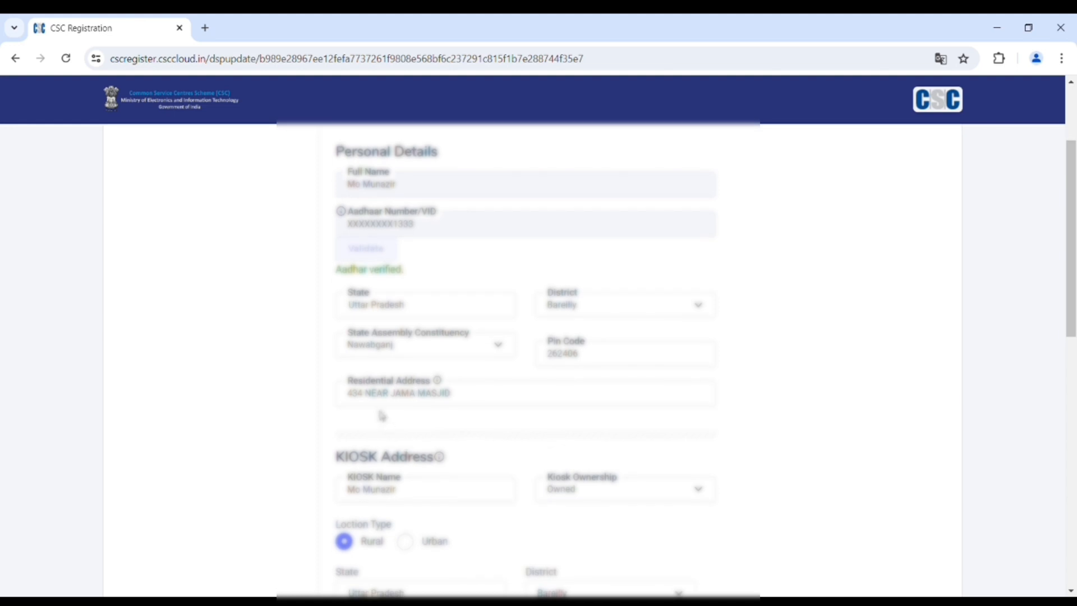
{"action": "left_click", "coordinate": [492, 403]}
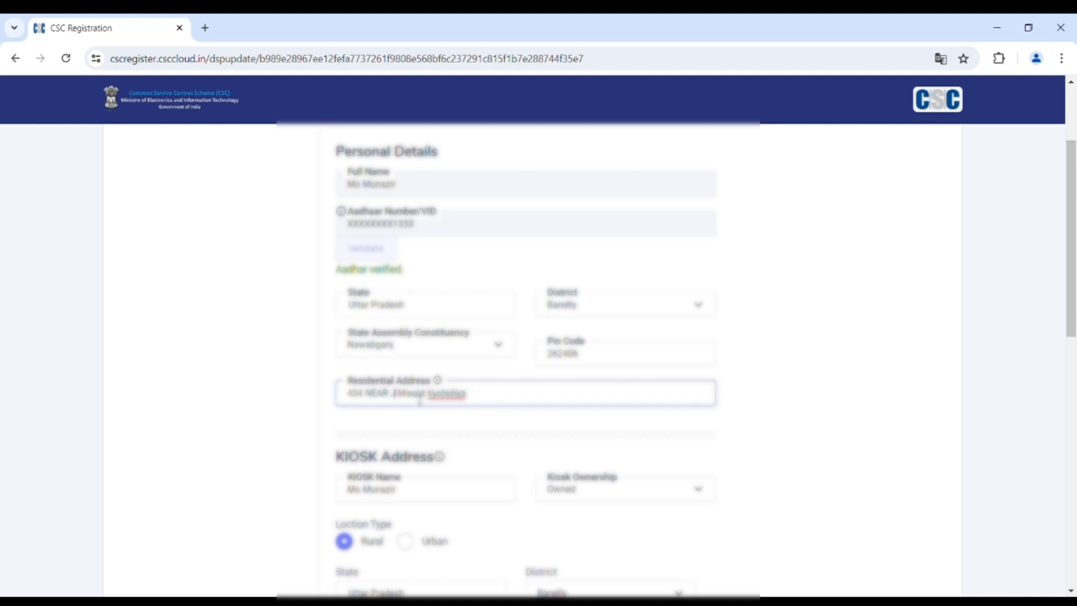
{"action": "type", "text": "asjid"}
{"action": "left_click", "coordinate": [393, 400]}
{"action": "key", "text": "BackSpace"}
{"action": "key", "text": "BackSpace"}
{"action": "key", "text": "BackSpace"}
{"action": "type", "text": "ear"}
{"action": "left_click", "coordinate": [394, 431]}
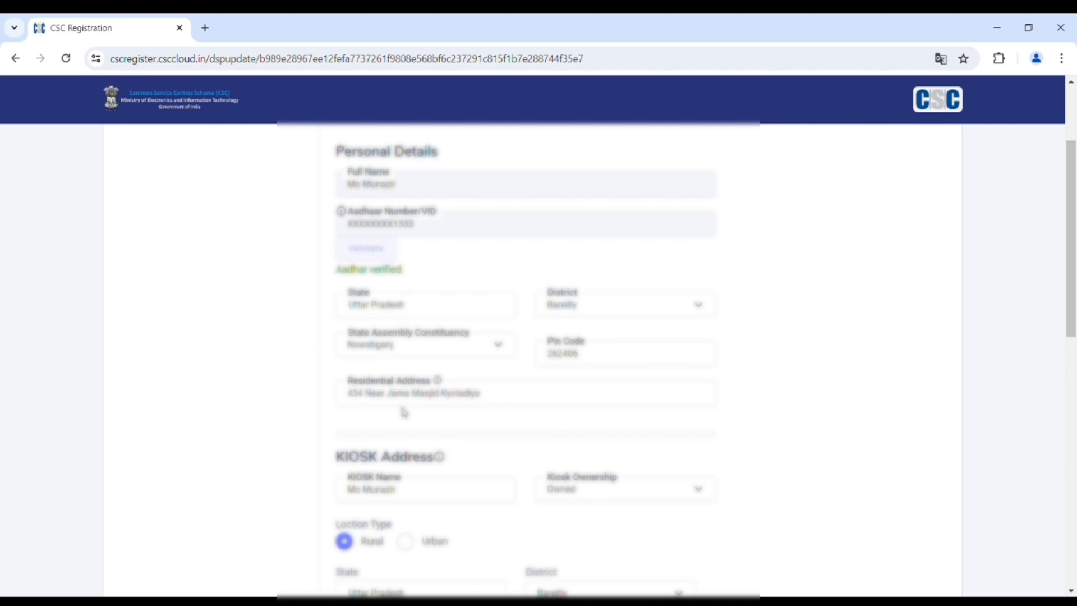
- Extend the kiosk name from 'Mannat' to 'Mannat Digital Seva Kendra'
{"action": "left_click", "coordinate": [492, 397]}
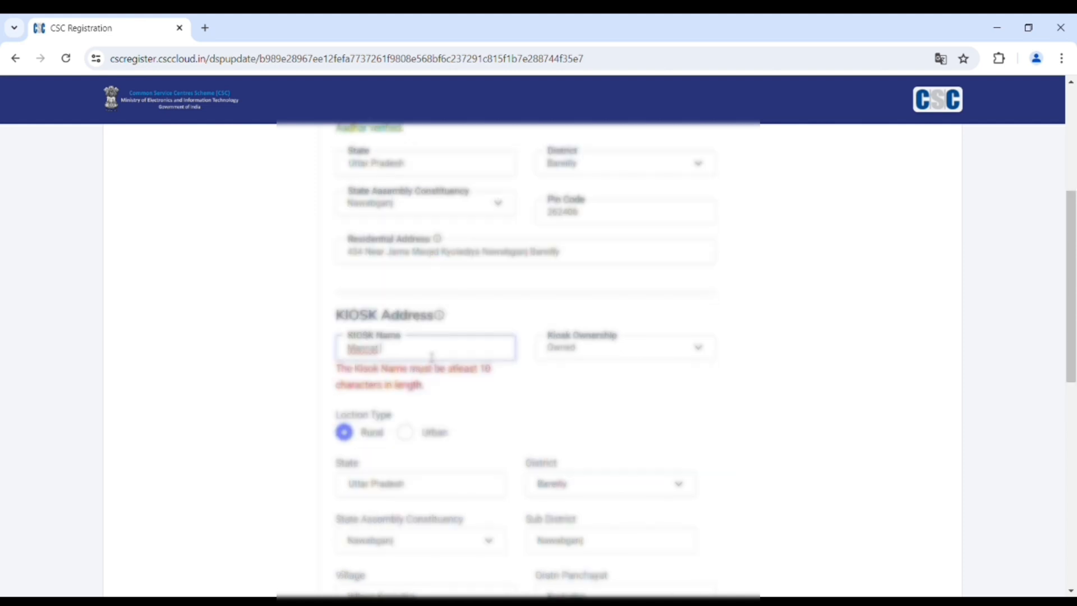
{"action": "type", "text": "Digital"}
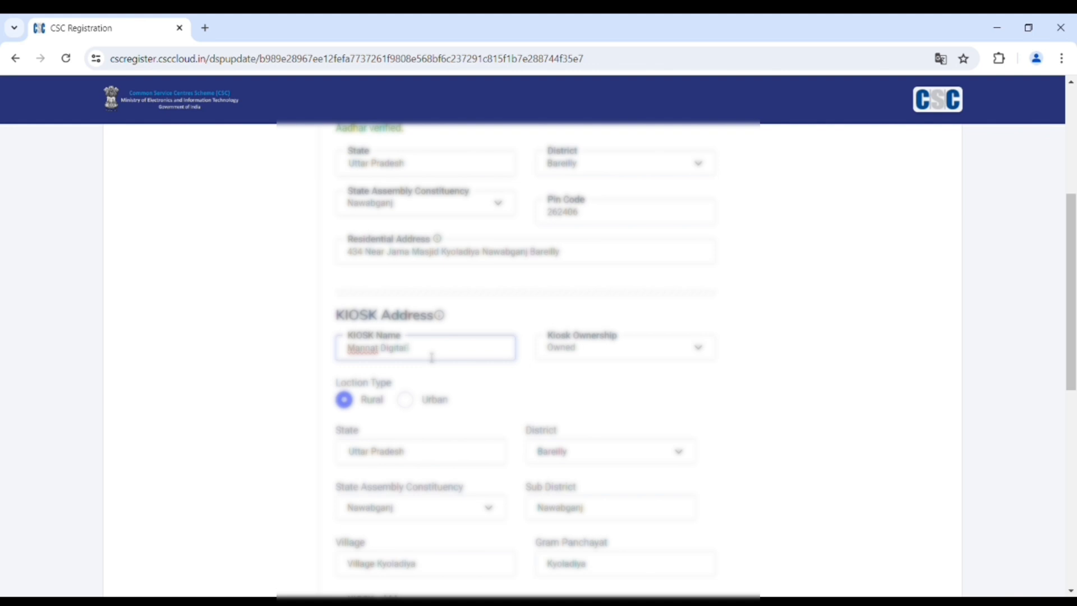
{"action": "type", "text": "Seva Kendra"}
{"action": "left_click", "coordinate": [515, 368]}
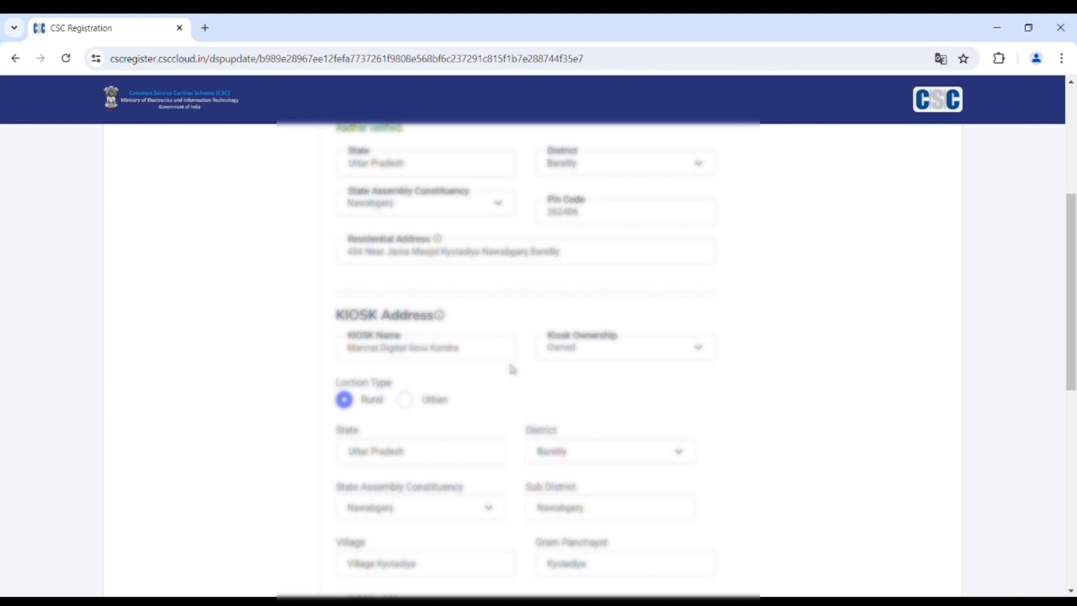
- Tick the certification declaration checkbox at the bottom of the form
{"action": "scroll", "coordinate": [555, 368], "scroll_direction": "down", "scroll_amount": 1}
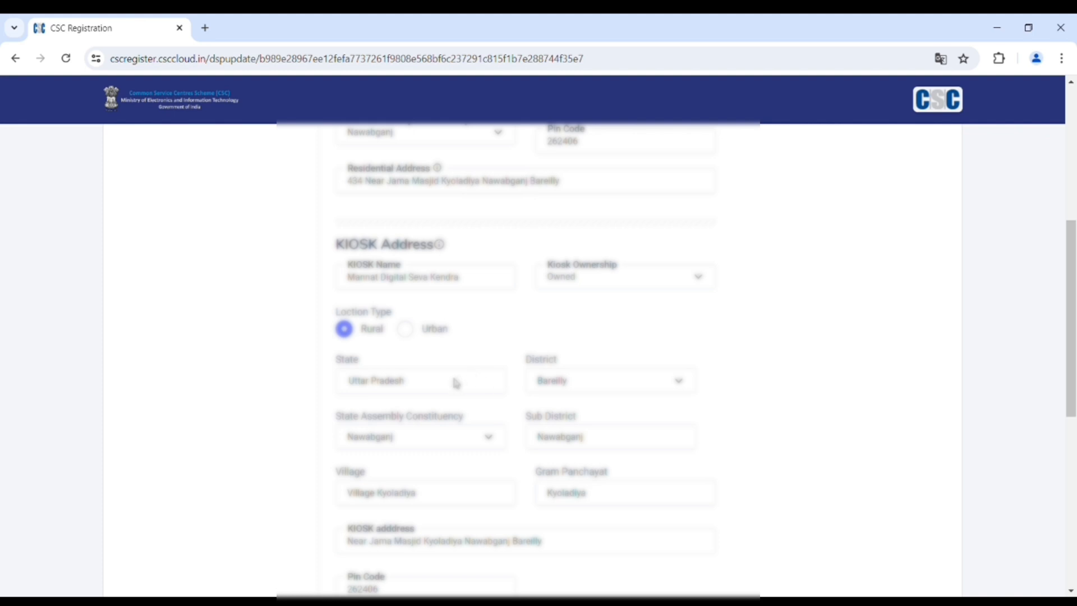
{"action": "scroll", "coordinate": [604, 329], "scroll_direction": "down", "scroll_amount": 1}
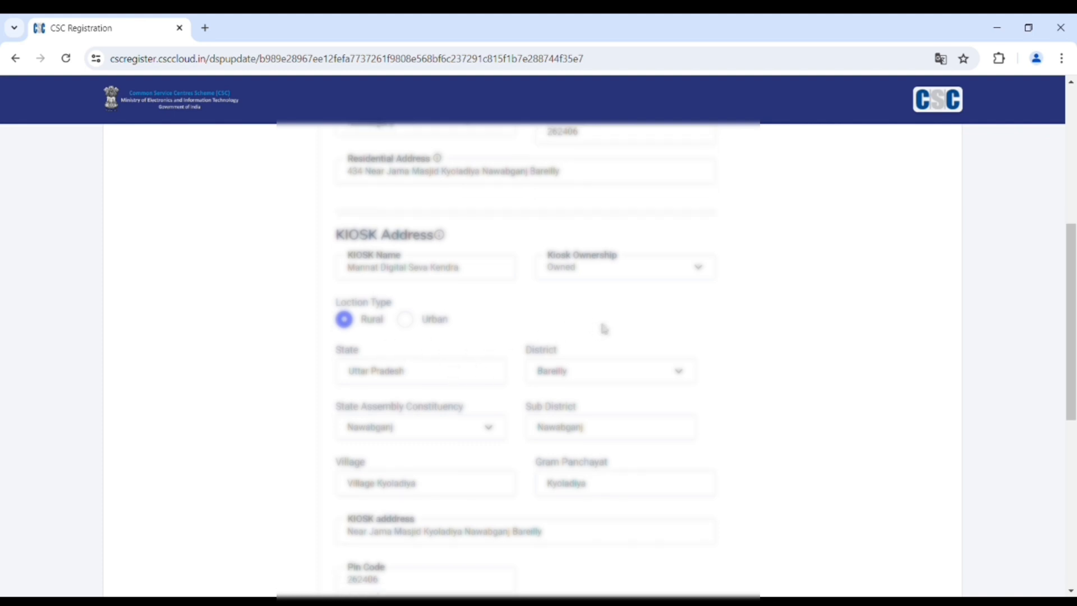
{"action": "scroll", "coordinate": [601, 331], "scroll_direction": "down", "scroll_amount": 4}
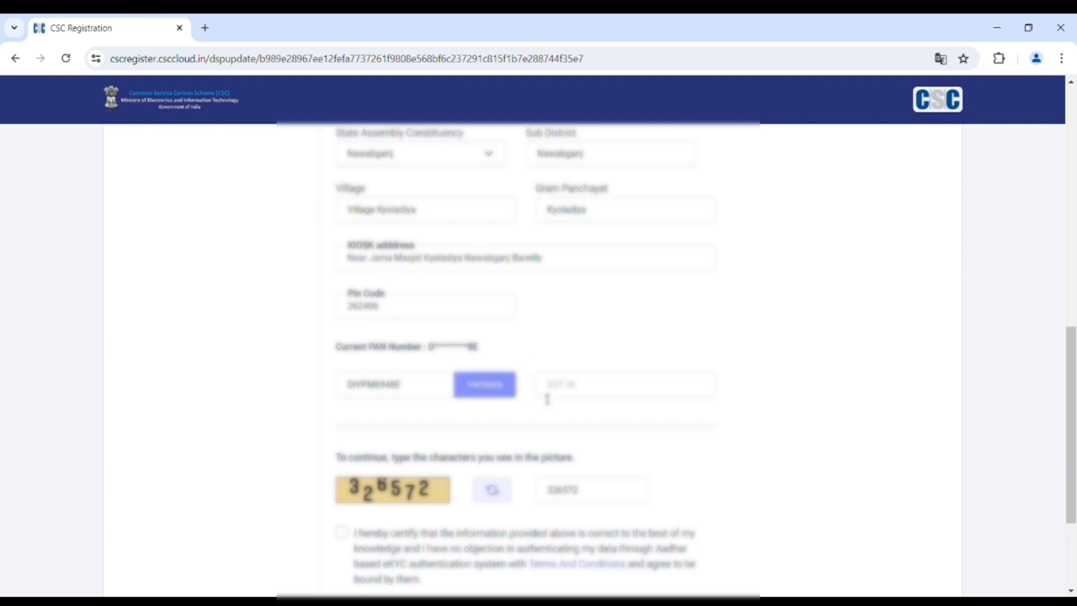
{"action": "scroll", "coordinate": [575, 389], "scroll_direction": "down", "scroll_amount": 1}
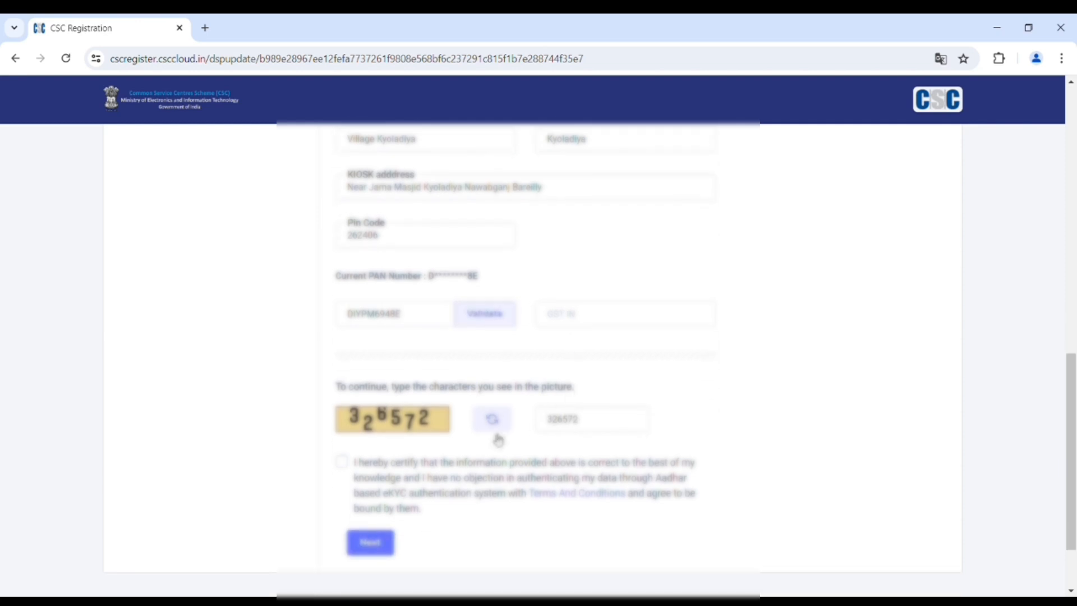
{"action": "left_click", "coordinate": [343, 463]}
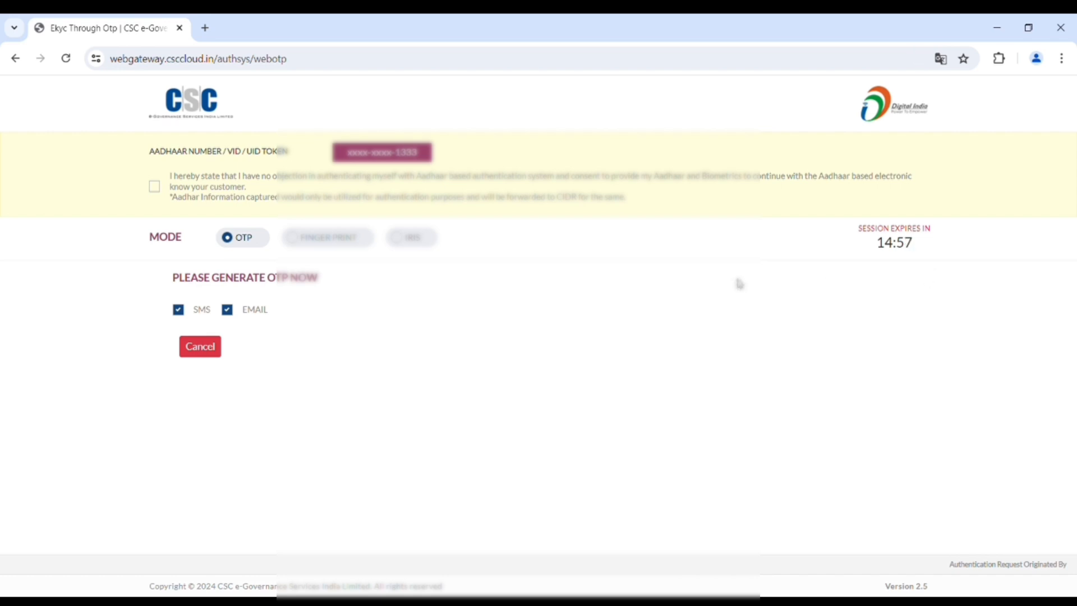
- Consent to Aadhaar authentication, validate the OTP sent by SMS and email, then continue to Digital Seva Portal
{"action": "left_click", "coordinate": [155, 186]}
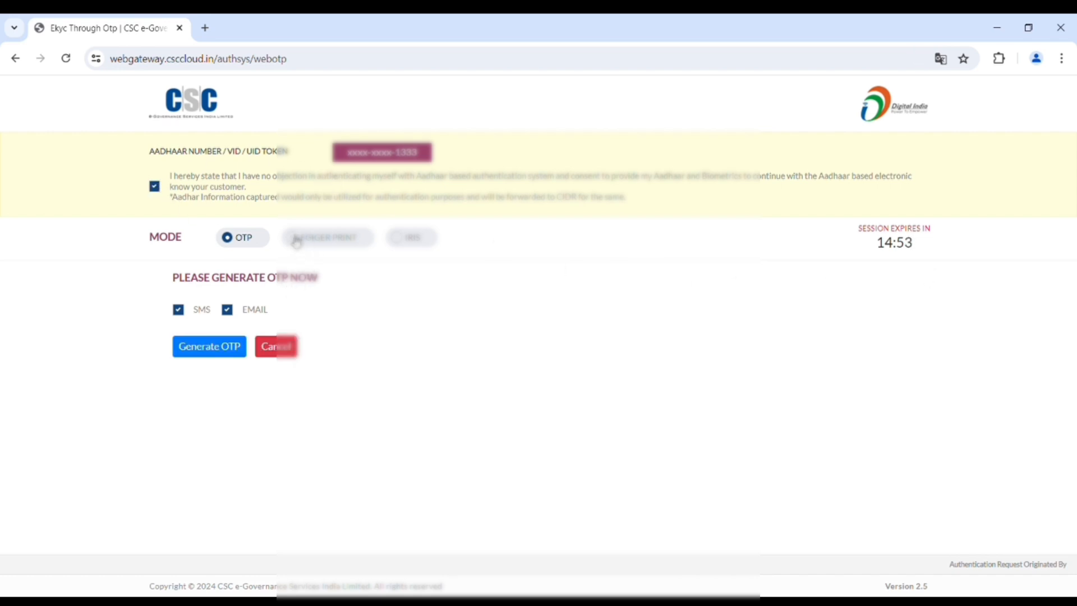
{"action": "left_click", "coordinate": [213, 349]}
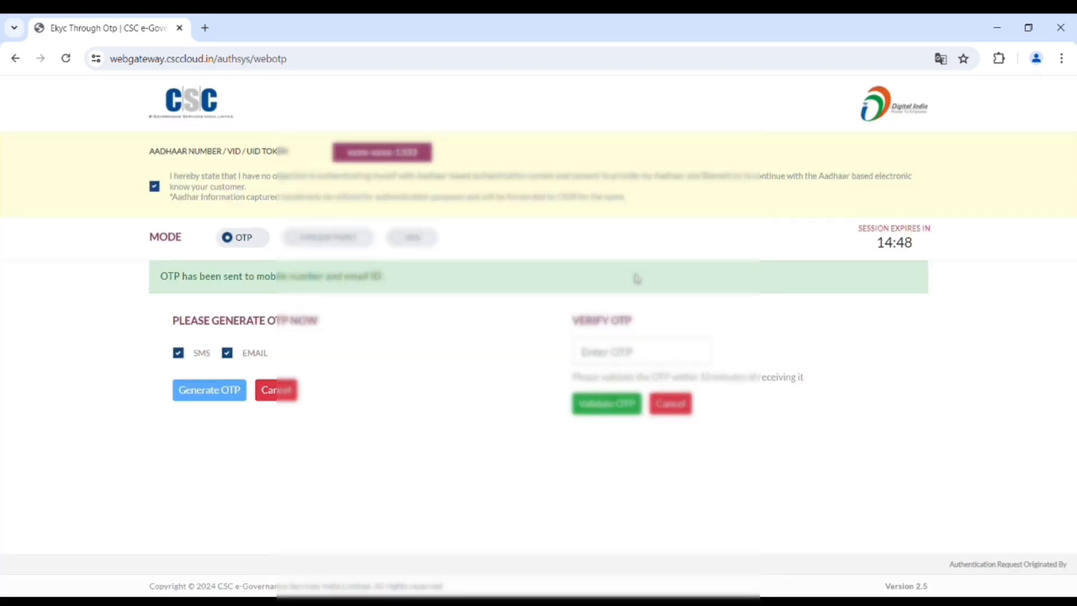
{"action": "left_click", "coordinate": [599, 348]}
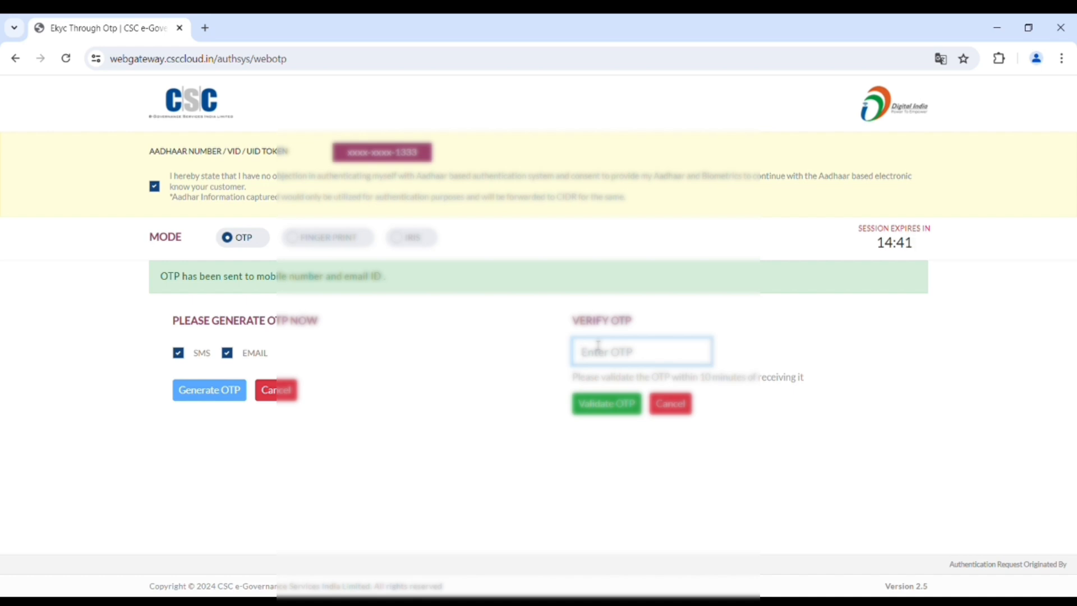
{"action": "type", "text": "1*"}
{"action": "key", "text": "BackSpace"}
{"action": "type", "text": "*****"}
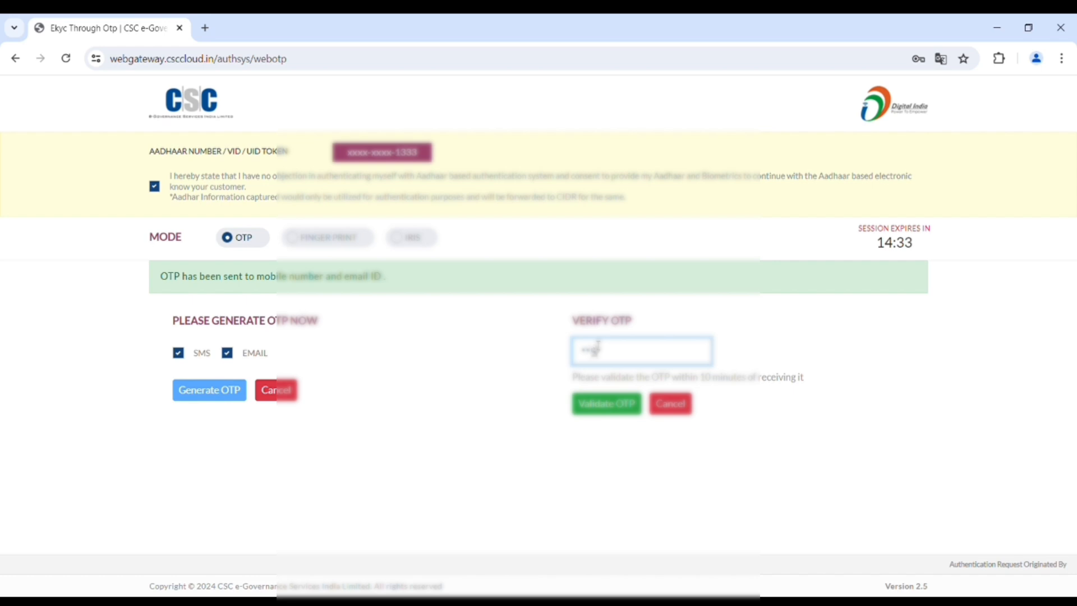
{"action": "type", "text": "*"}
{"action": "left_click", "coordinate": [622, 411]}
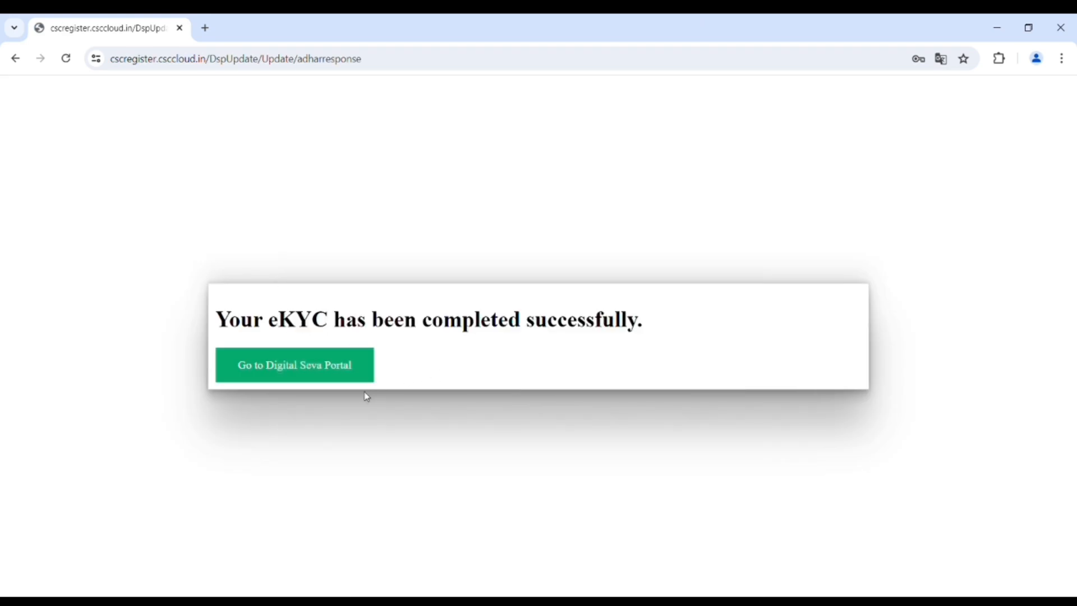
{"action": "left_click", "coordinate": [329, 375]}
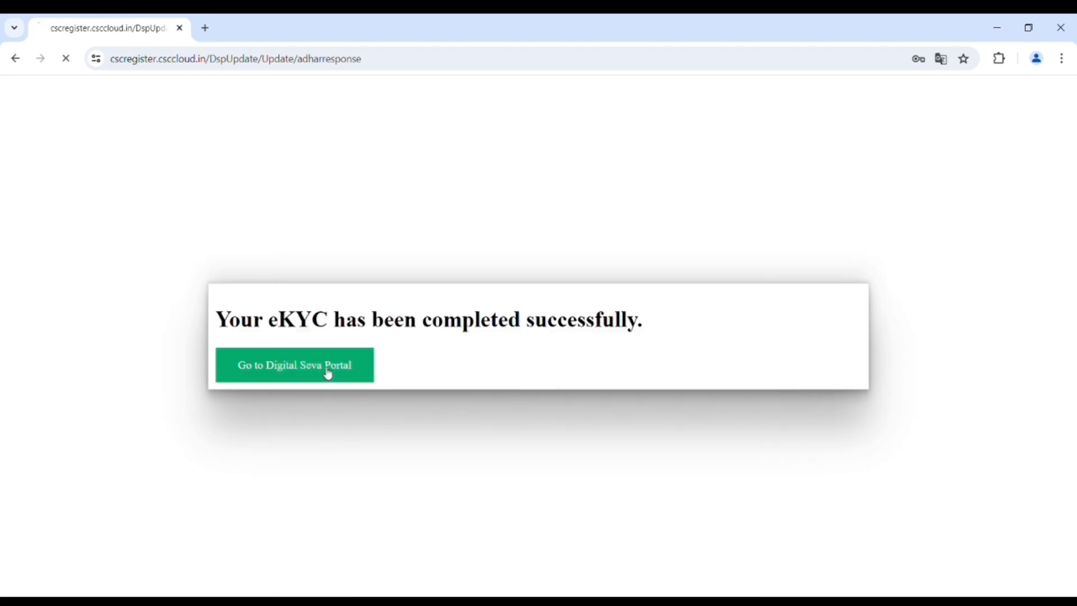